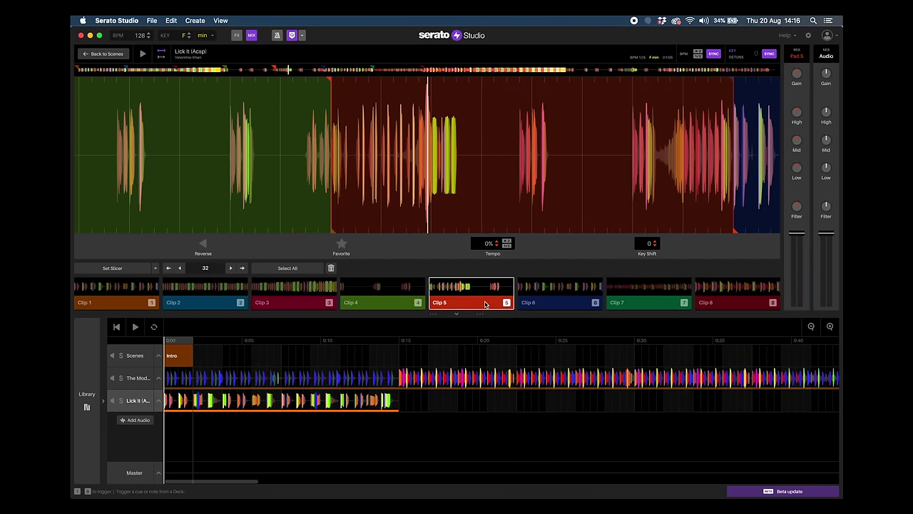
# Audition Clips 6 and 7 of the acapella and delete the Clip 1 segment from the Lick It track.
pyautogui.click(550, 304)
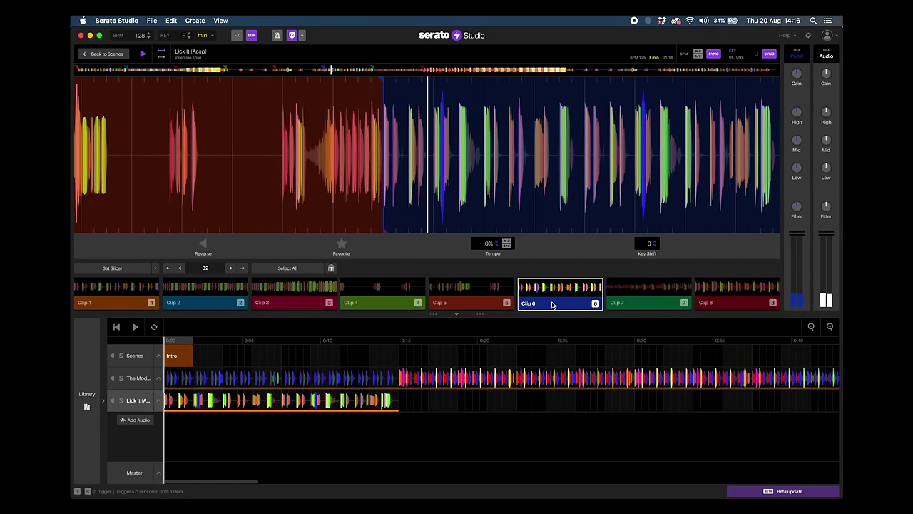
pyautogui.click(638, 308)
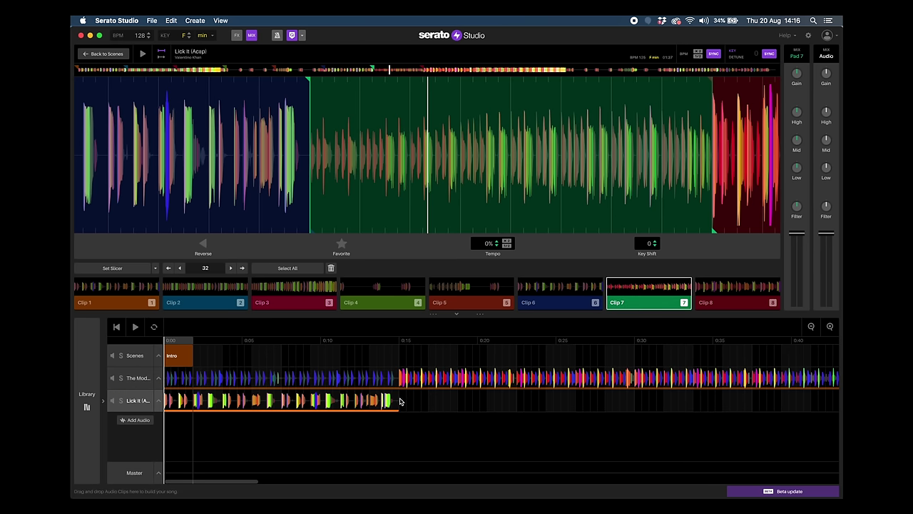
pyautogui.click(361, 403)
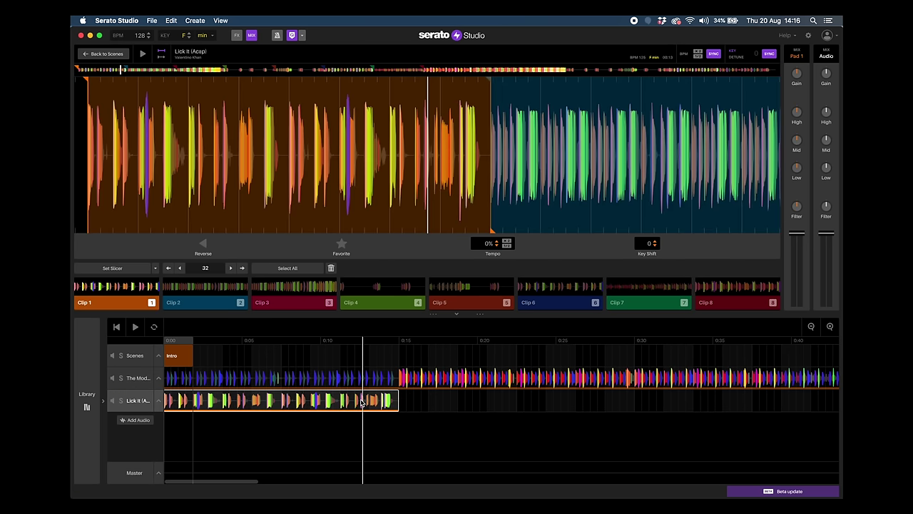
pyautogui.press('BackSpace')
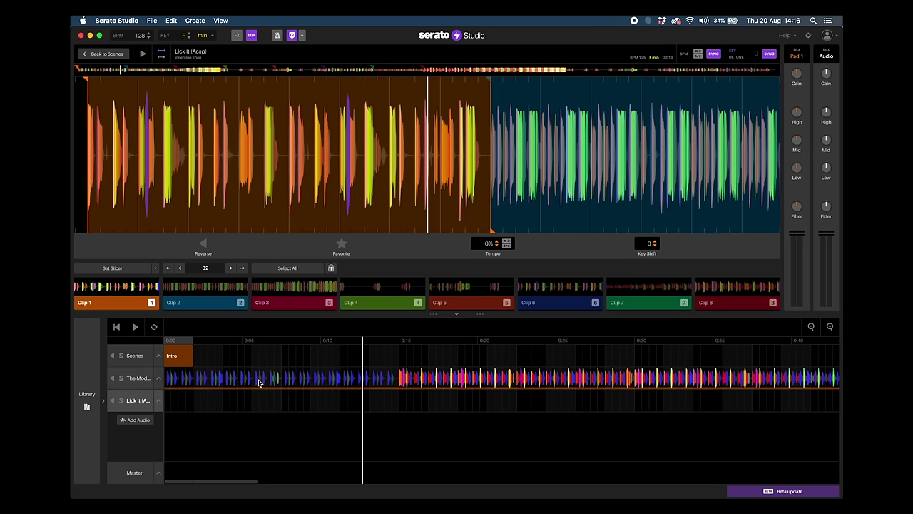
# Audition Clip 4 and place it on the Lick It track at about 0:15, where the other track's beat section starts.
pyautogui.click(281, 407)
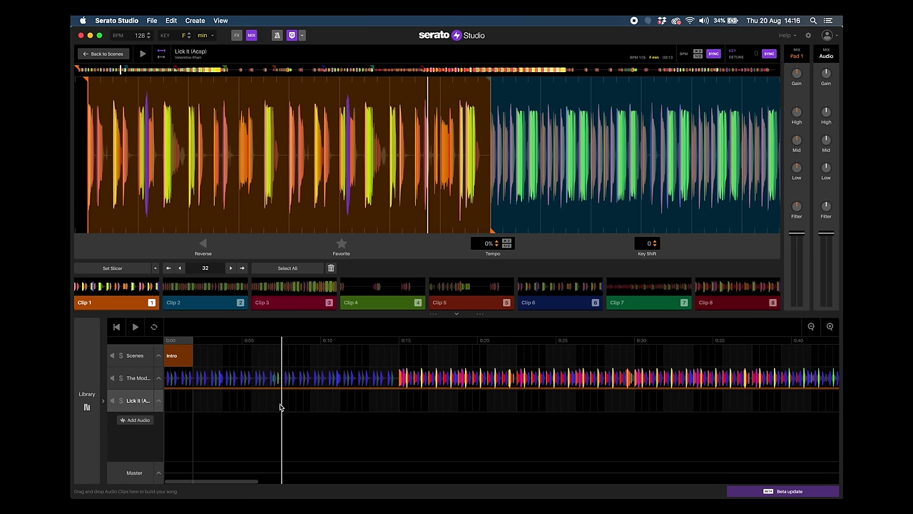
pyautogui.scroll(-3, 280, 407)
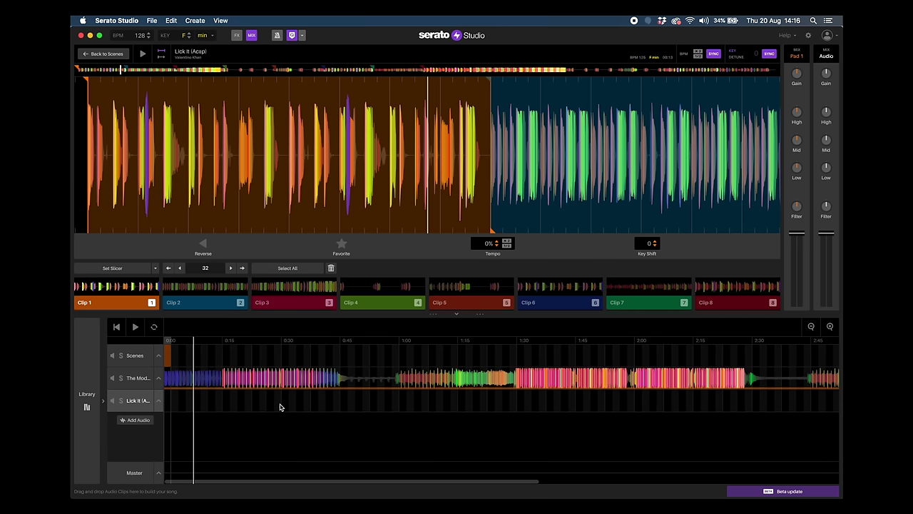
pyautogui.scroll(-2, 280, 407)
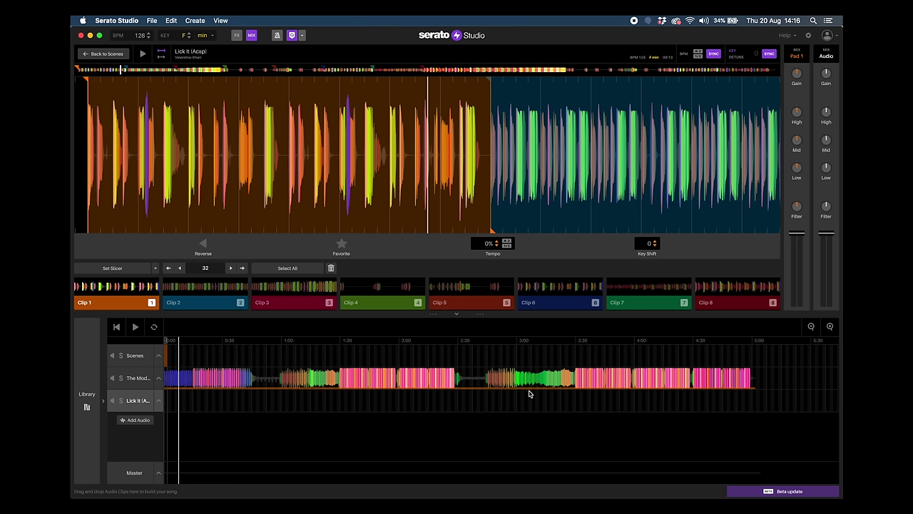
pyautogui.click(378, 308)
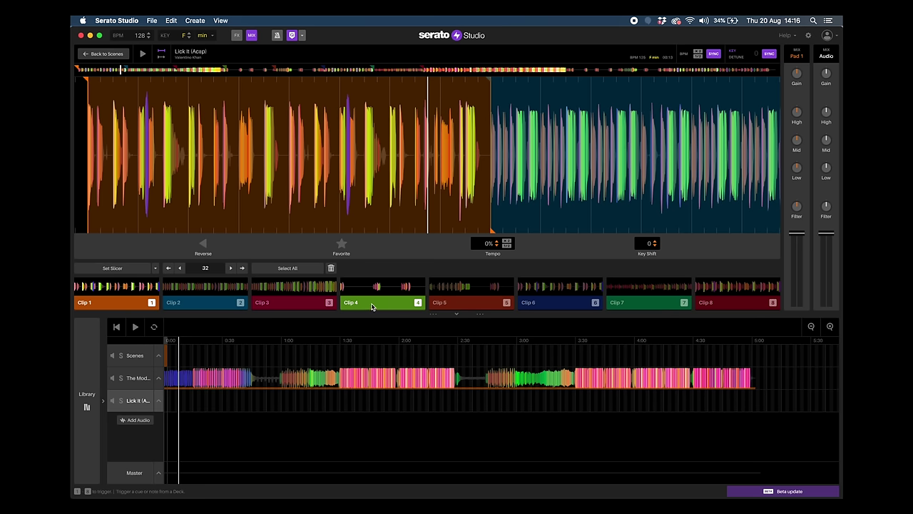
pyautogui.click(371, 307)
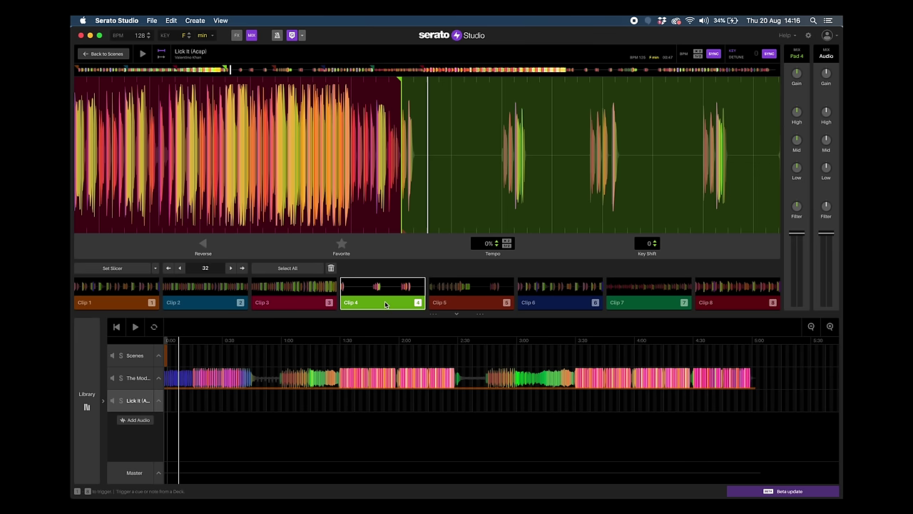
pyautogui.moveTo(385, 305); pyautogui.dragTo(209, 404)
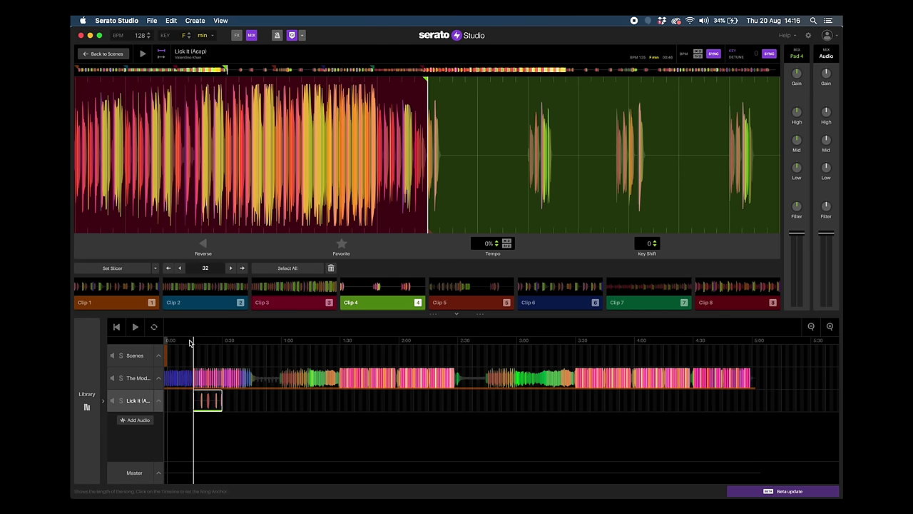
# Play the song from just before the Clip 4 segment on the Lick It track to check the blend.
pyautogui.click(189, 343)
pyautogui.click(132, 327)
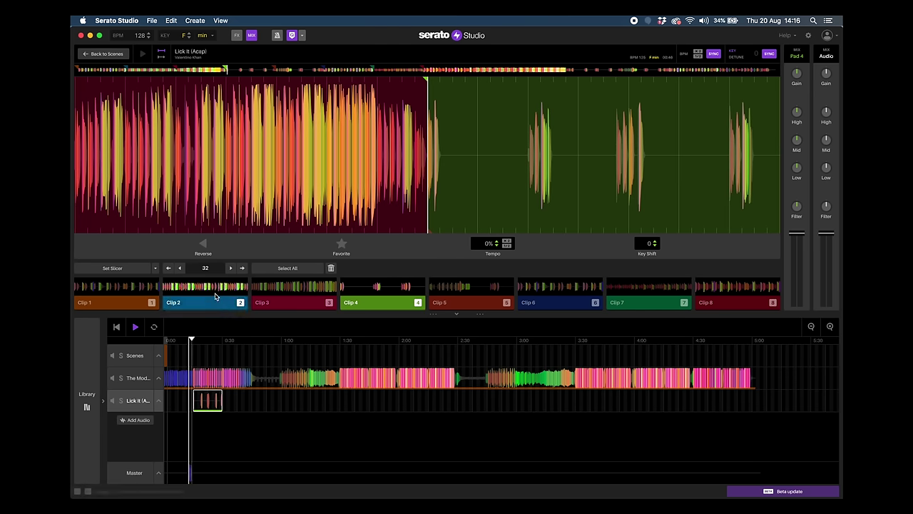
pyautogui.click(133, 392)
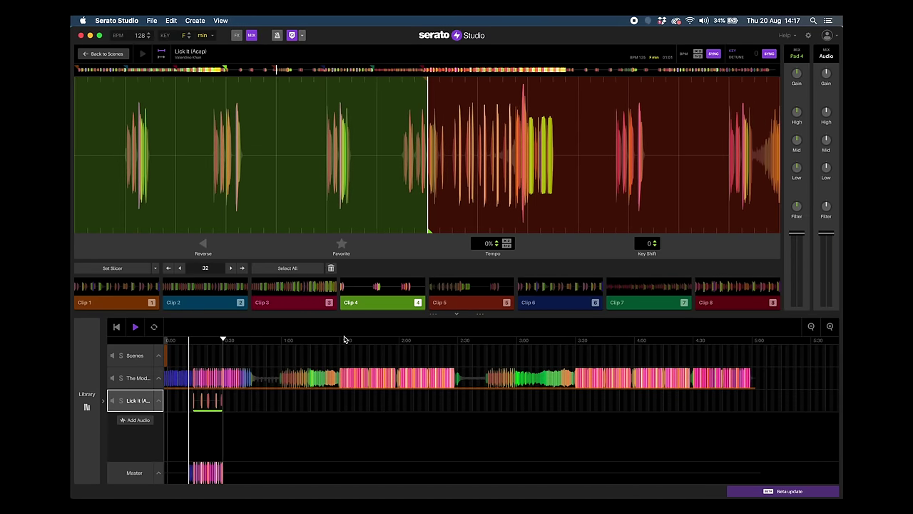
# Place a second Clip 4 directly after the first on the Lick It track and play back that section and the start of the break.
pyautogui.moveTo(377, 302); pyautogui.dragTo(236, 401)
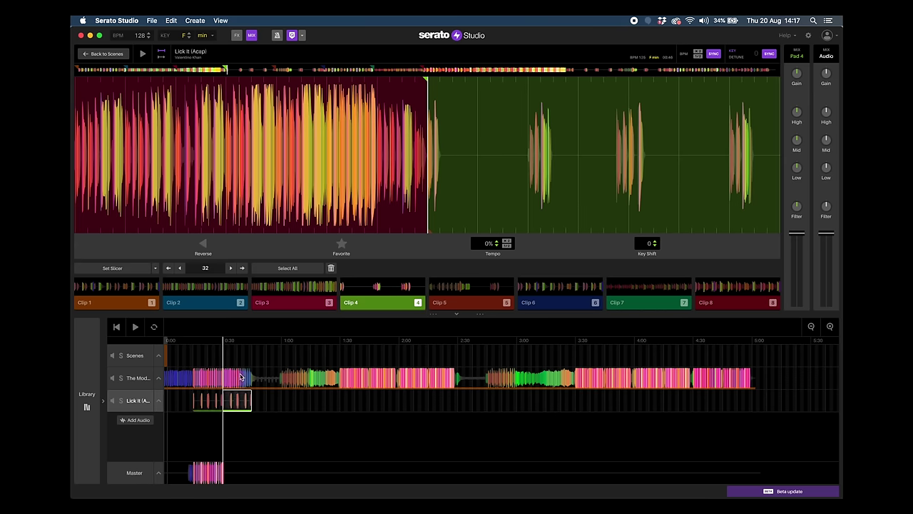
pyautogui.click(229, 341)
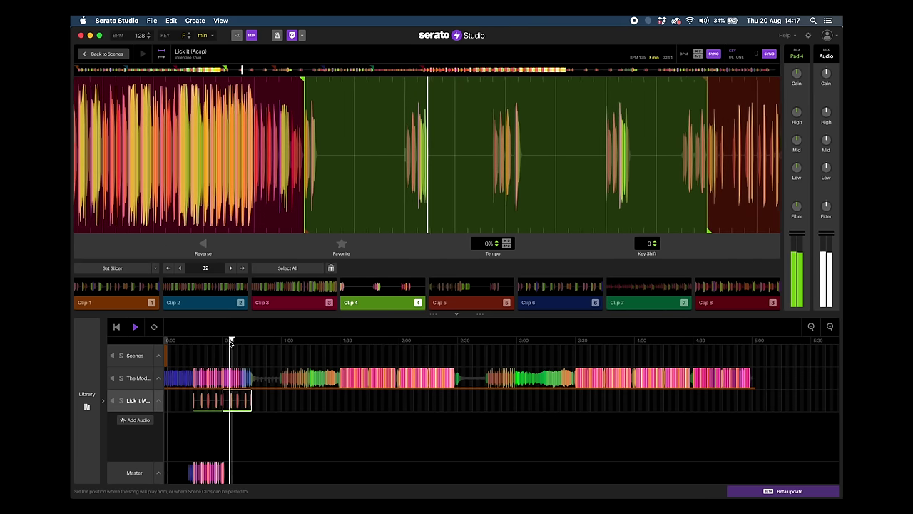
pyautogui.click(241, 341)
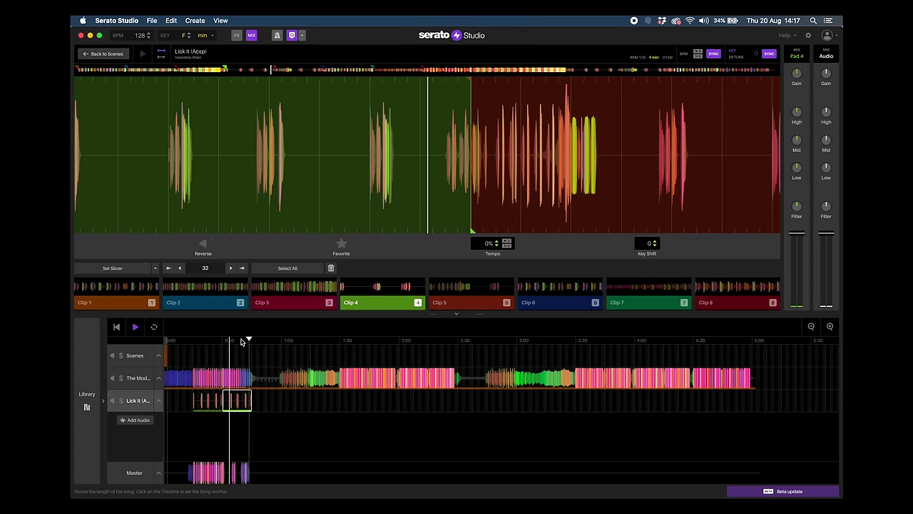
pyautogui.moveTo(250, 341)
pyautogui.mouseDown()
pyautogui.moveTo(276, 342)
pyautogui.moveTo(266, 371)
pyautogui.mouseUp()
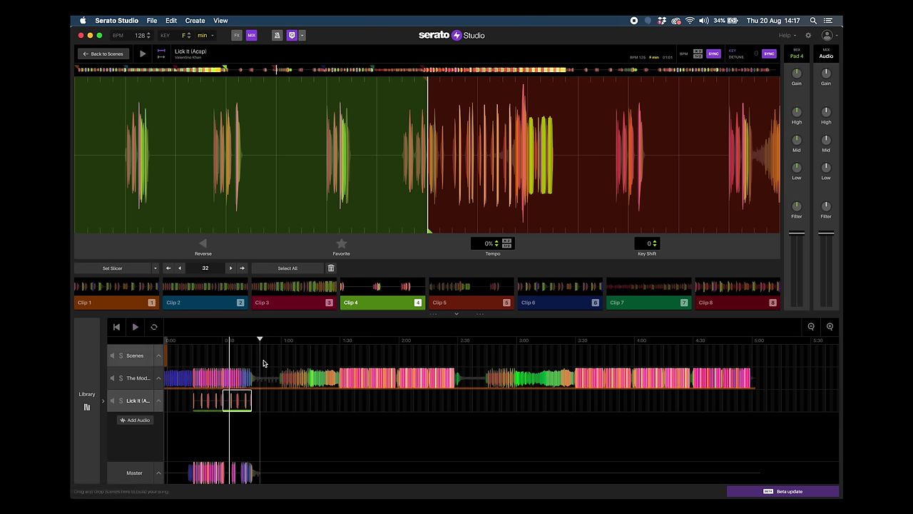
# Audition Clips 3, 2 and 1 of the acapella.
pyautogui.click(300, 305)
pyautogui.click(211, 303)
pyautogui.press('1')
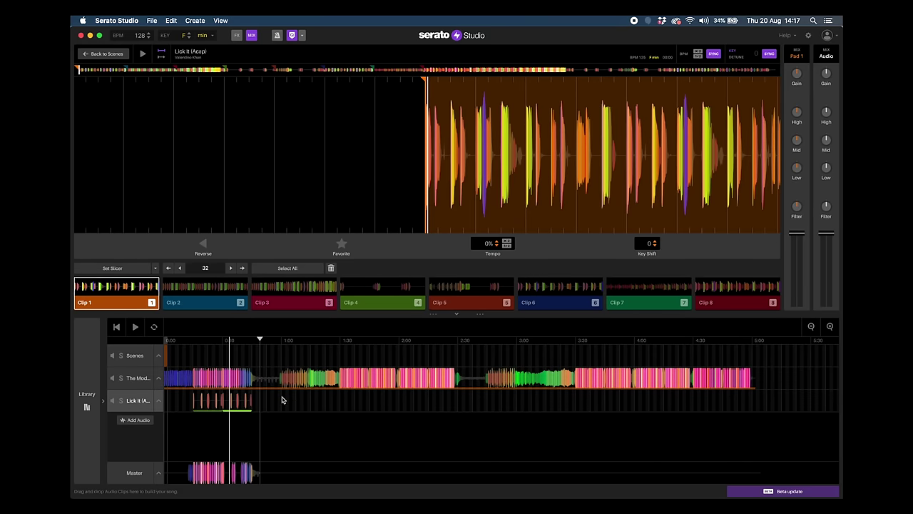
# Play the song from the end of the break at about 1:00 and from the build-up at about 1:13.
pyautogui.click(281, 343)
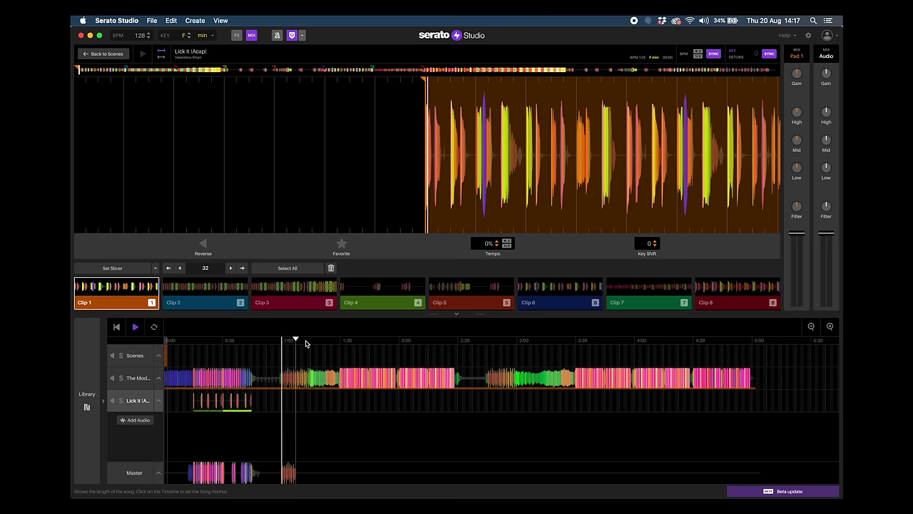
pyautogui.click(307, 342)
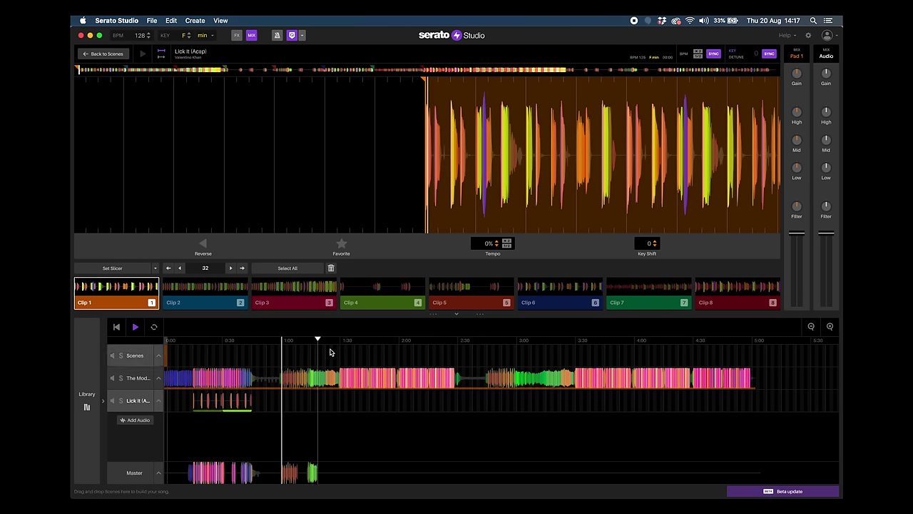
pyautogui.press('space')
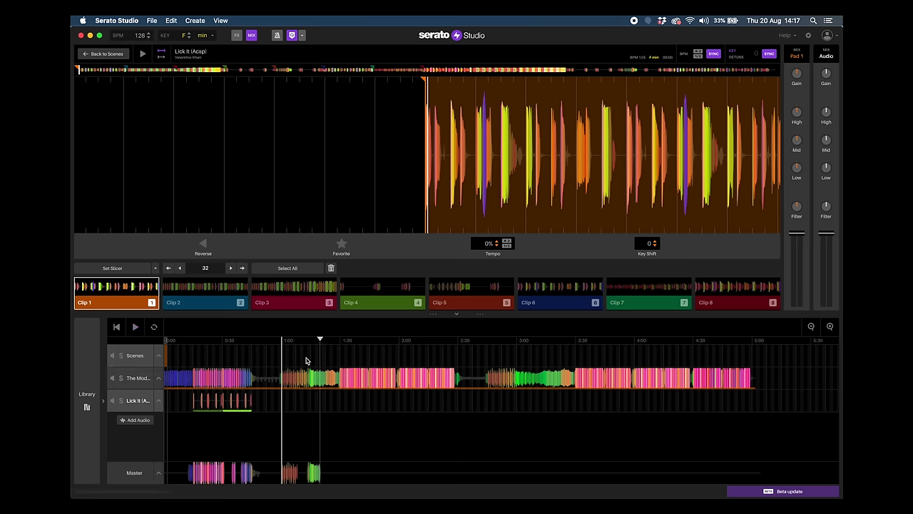
# Audition Clip 7 and place it on the Lick It track at the start of the build-up, at about 1:13.
pyautogui.click(308, 344)
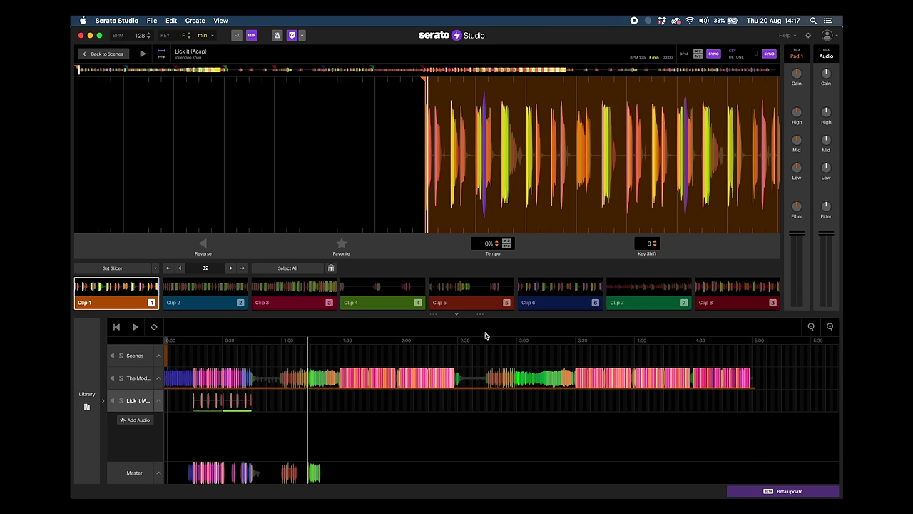
pyautogui.click(644, 305)
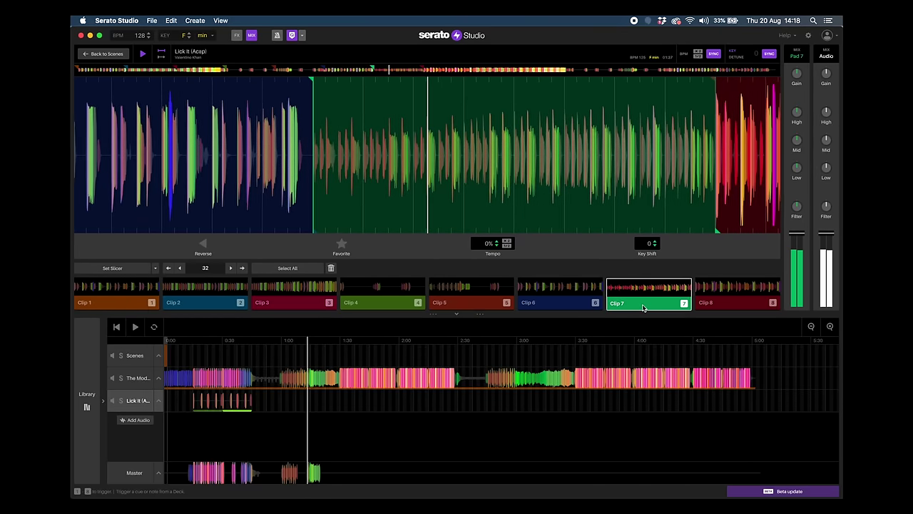
pyautogui.moveTo(648, 305); pyautogui.dragTo(321, 399)
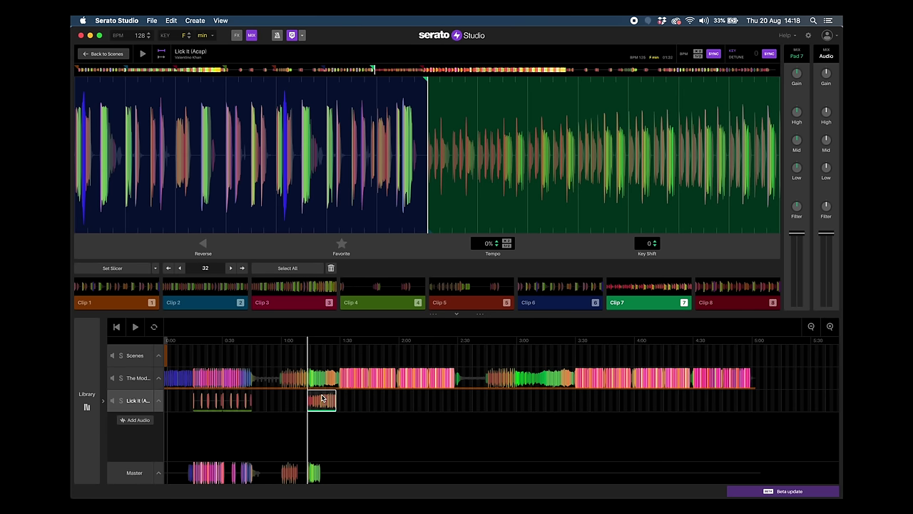
# Check the Clip 7 segment by playback and shift it slightly later so it ends where the first drop begins, at about 1:30.
pyautogui.click(304, 342)
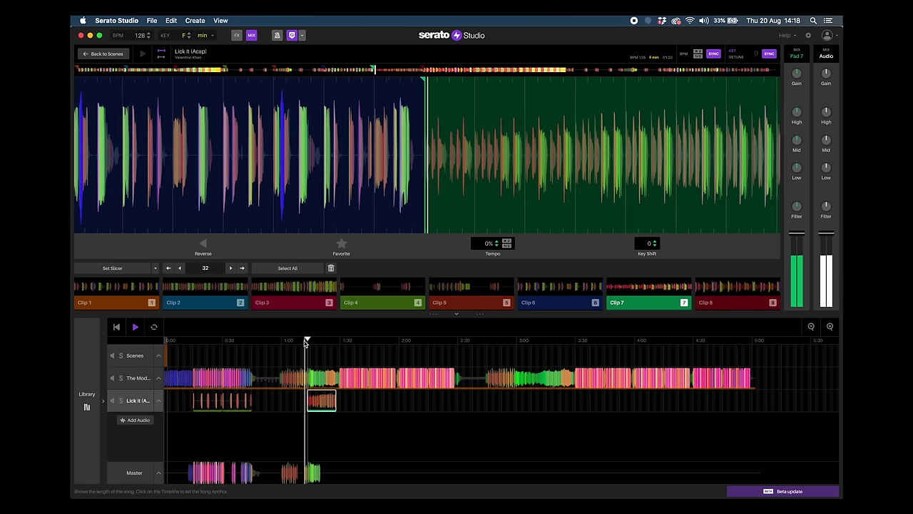
pyautogui.press('space')
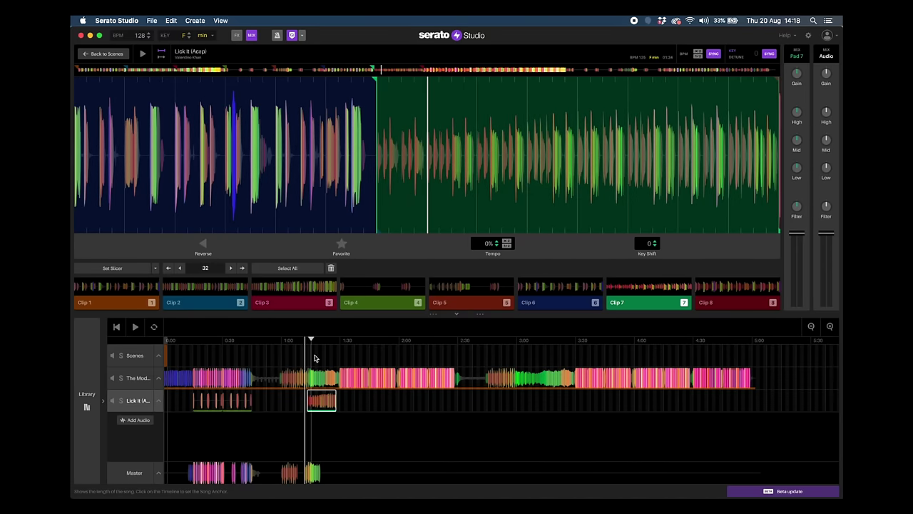
pyautogui.moveTo(320, 404); pyautogui.dragTo(320, 404)
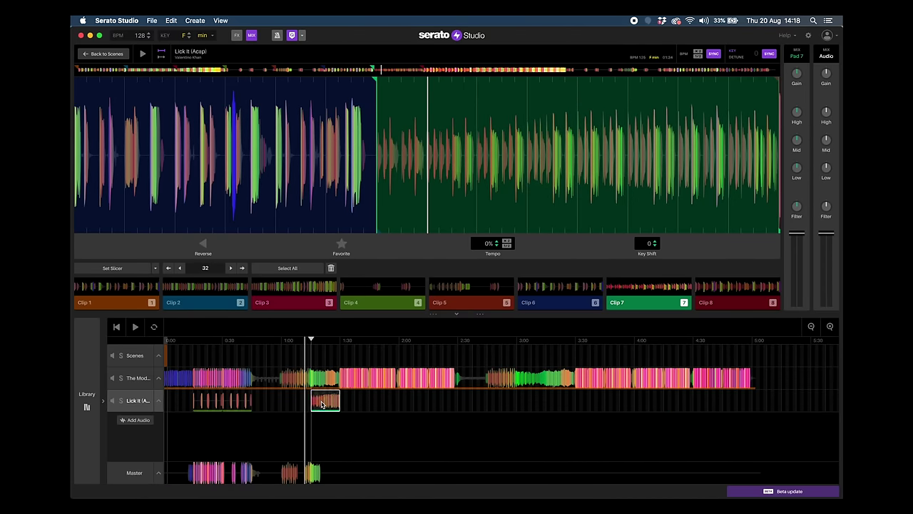
pyautogui.click(308, 341)
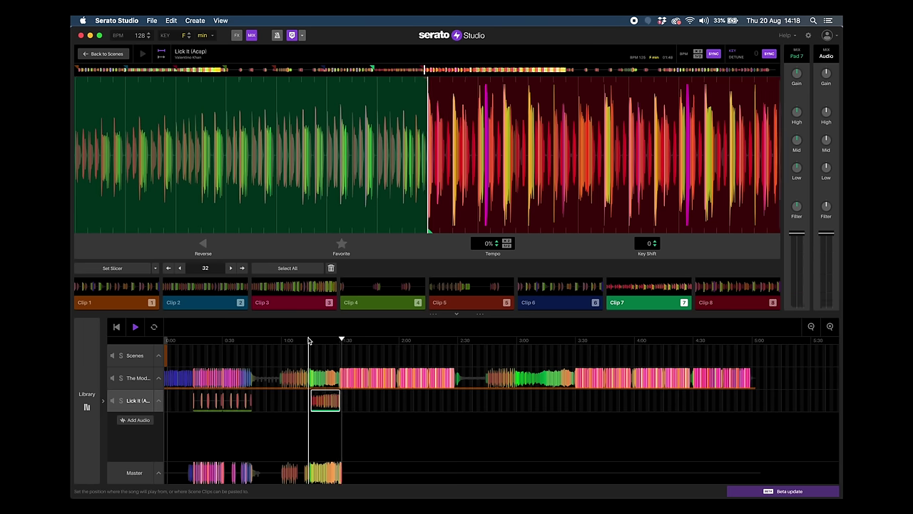
pyautogui.press('space')
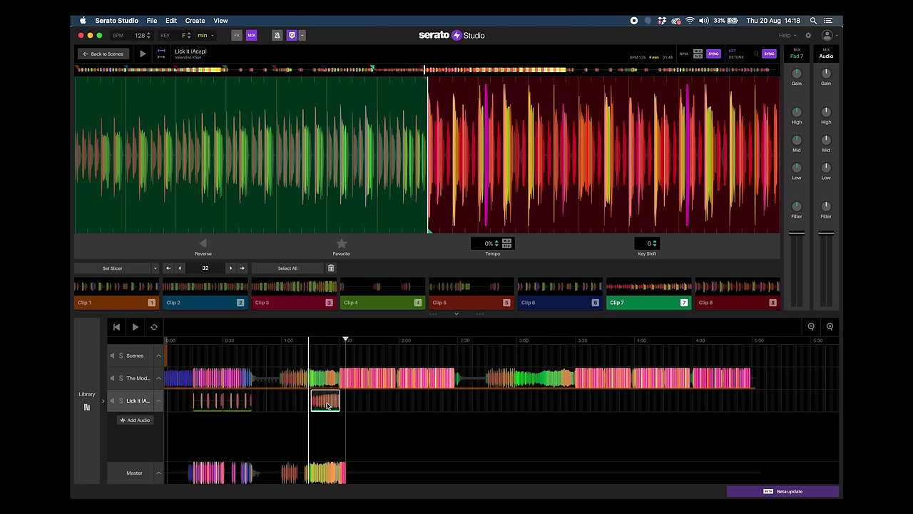
# Copy the Clip 7 segment to about 3:15, right before the second drop, and play back that build-up.
pyautogui.moveTo(326, 405); pyautogui.dragTo(563, 406)
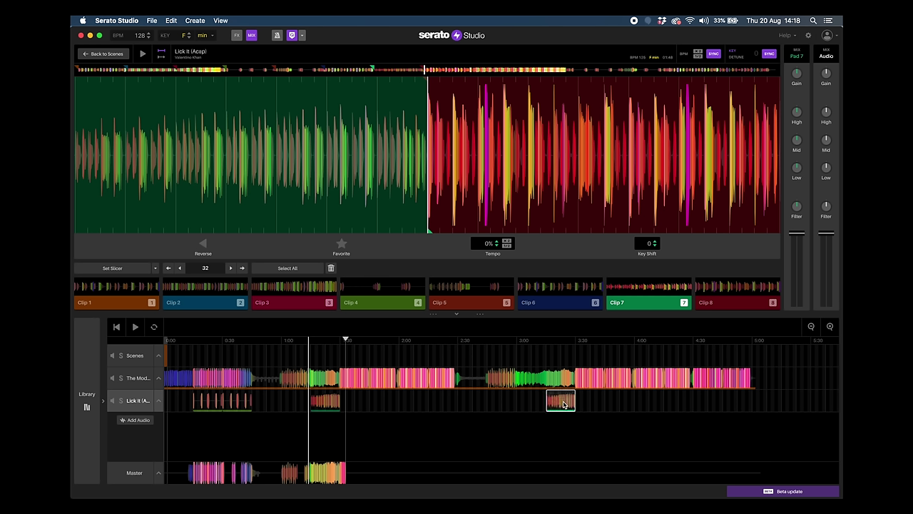
pyautogui.click(547, 343)
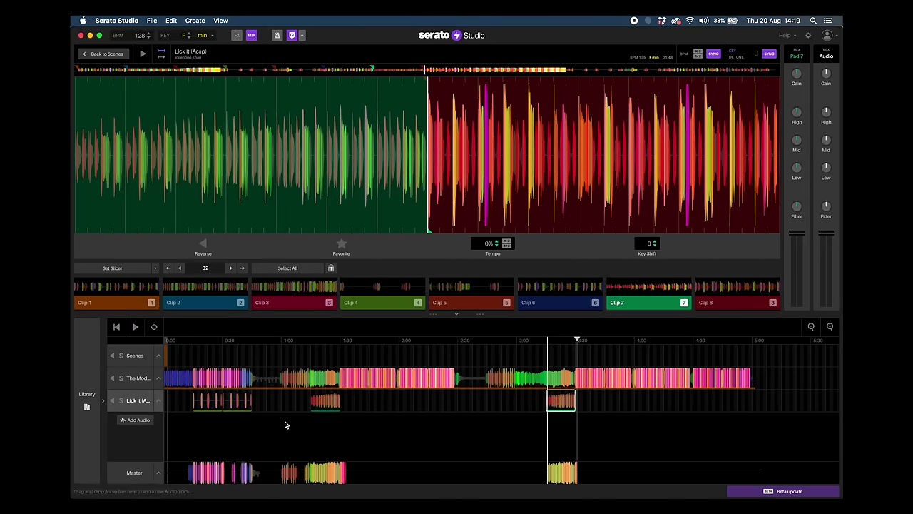
# Audition Clip 1 for the first drop at about 1:30 and play the song from shortly before that drop.
pyautogui.click(341, 343)
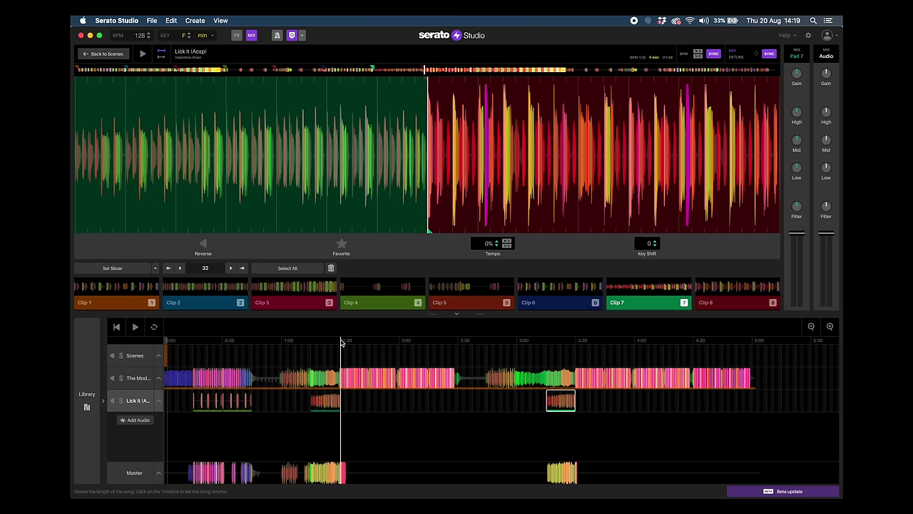
pyautogui.click(114, 303)
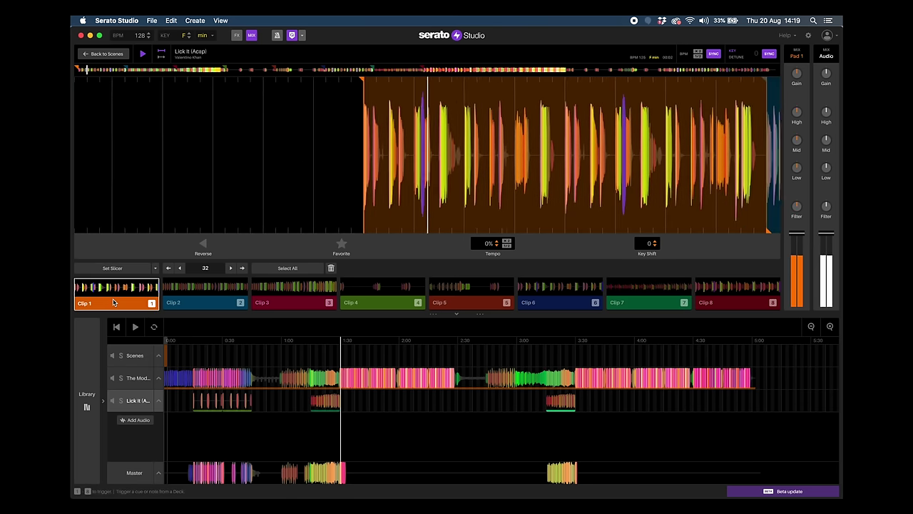
pyautogui.click(113, 303)
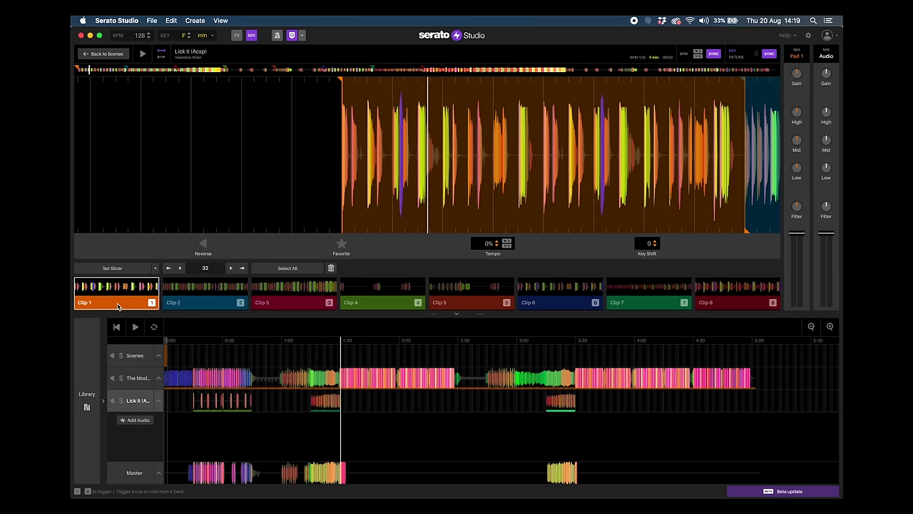
pyautogui.click(332, 340)
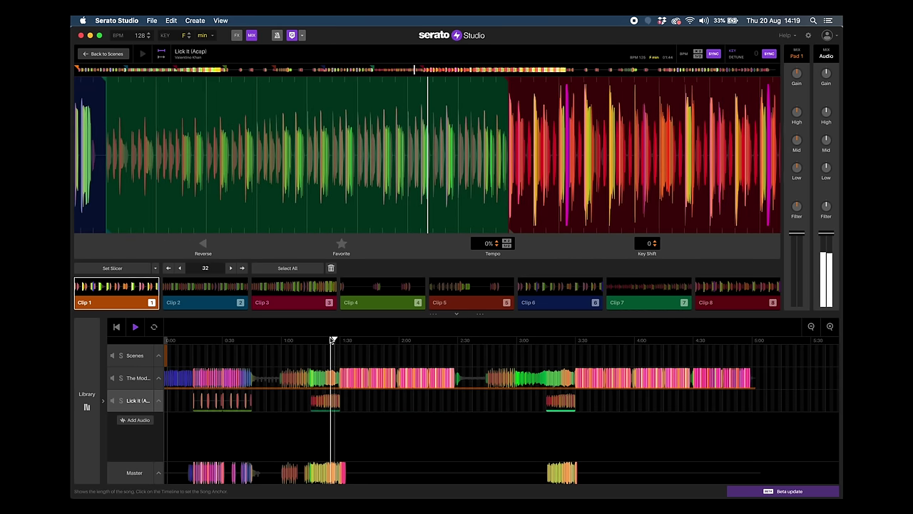
pyautogui.press('space')
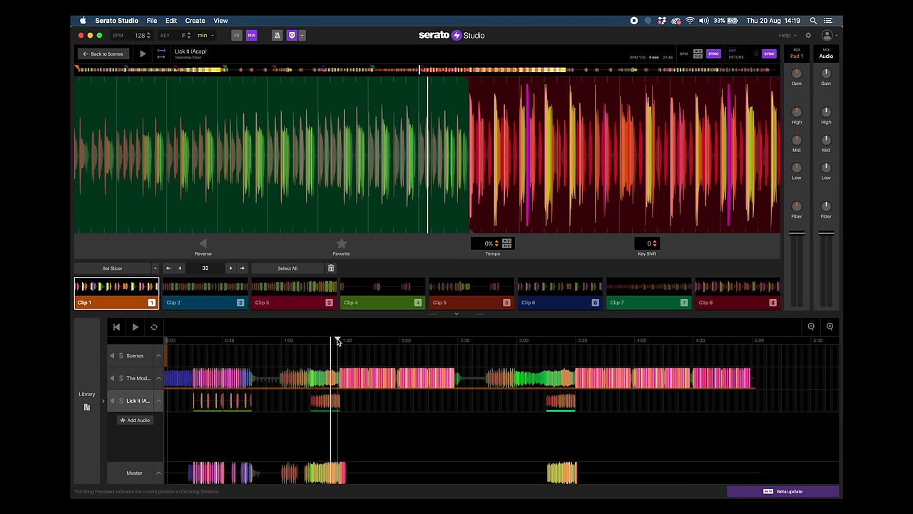
# Audition Clip 2 and place it on the Lick It track within the first drop, starting at about 1:37.
pyautogui.press('space')
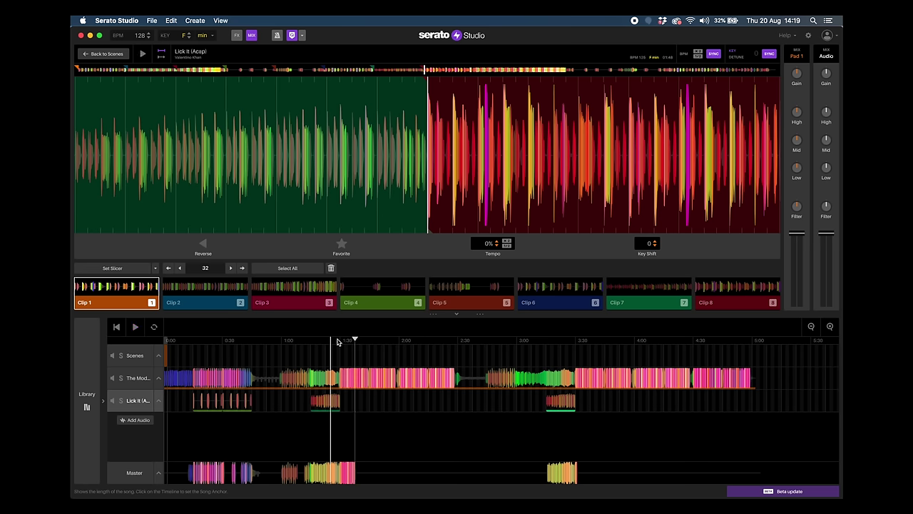
pyautogui.press('super+equal')
pyautogui.press('super+equal')
pyautogui.press('super+equal')
pyautogui.press('super+equal')
pyautogui.press('super+minus')
pyautogui.click(521, 341)
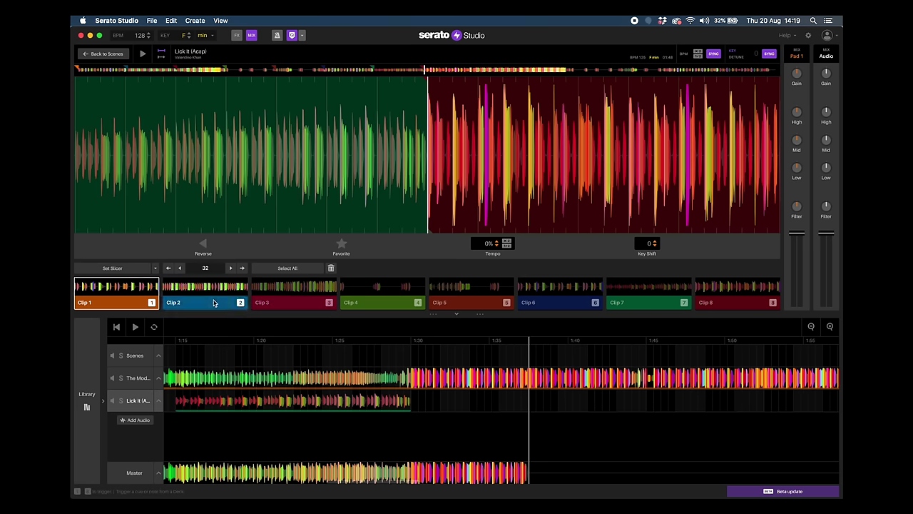
pyautogui.click(189, 303)
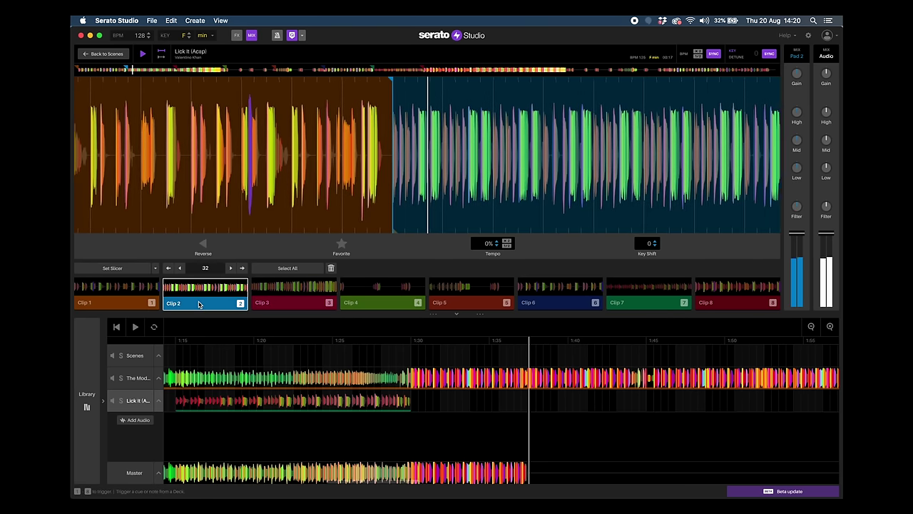
pyautogui.moveTo(198, 304); pyautogui.dragTo(551, 404)
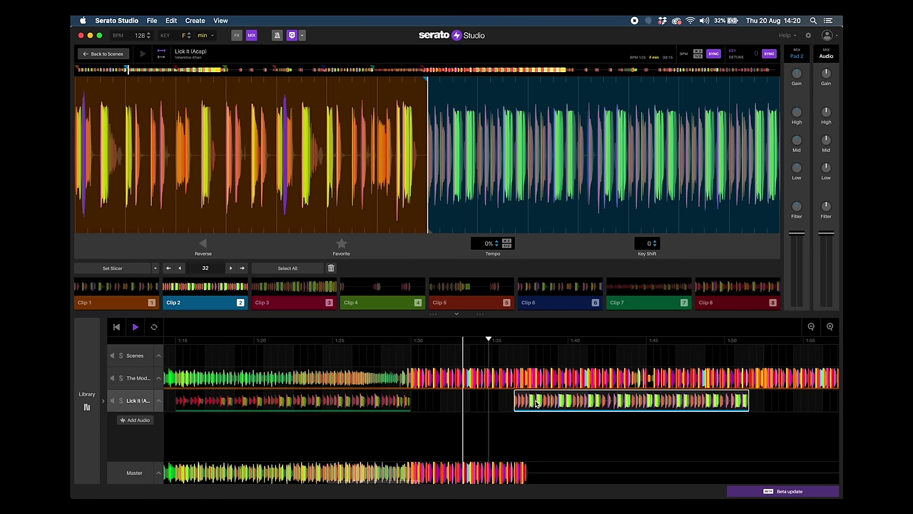
pyautogui.moveTo(536, 403); pyautogui.dragTo(554, 404)
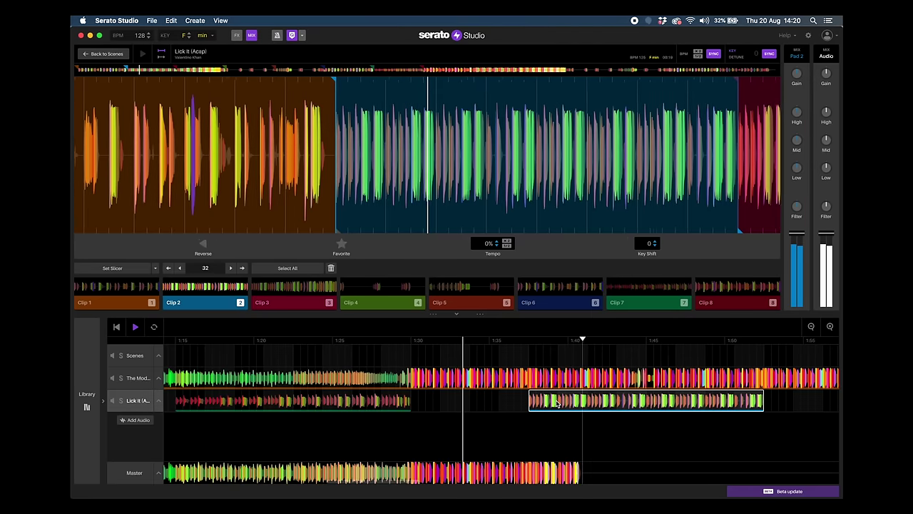
# Move the Clip 2 segment earlier to about 1:35 and check its timing by playing from shortly before it.
pyautogui.press('space')
pyautogui.click(411, 343)
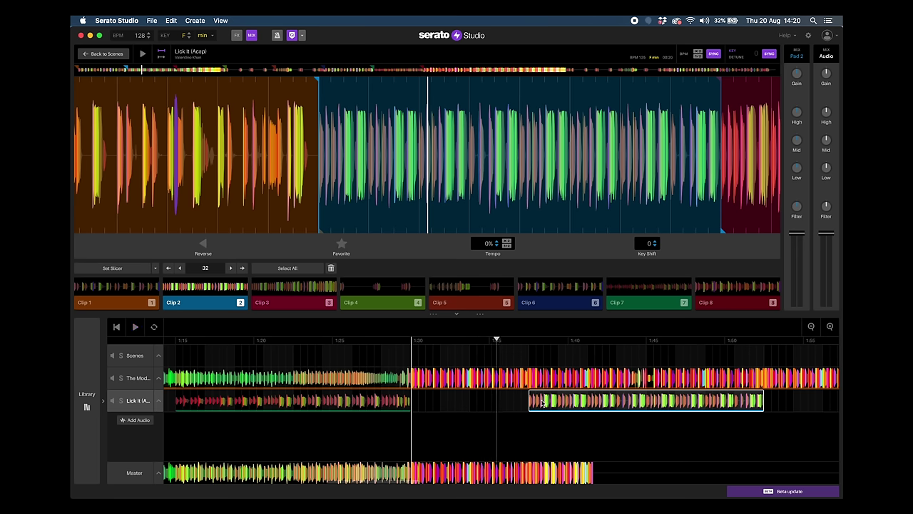
pyautogui.moveTo(550, 403); pyautogui.dragTo(520, 403)
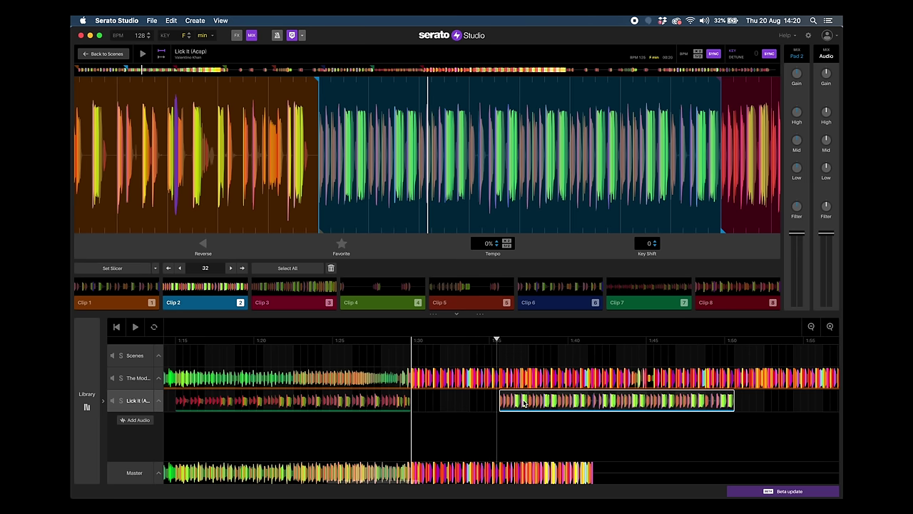
pyautogui.click(491, 344)
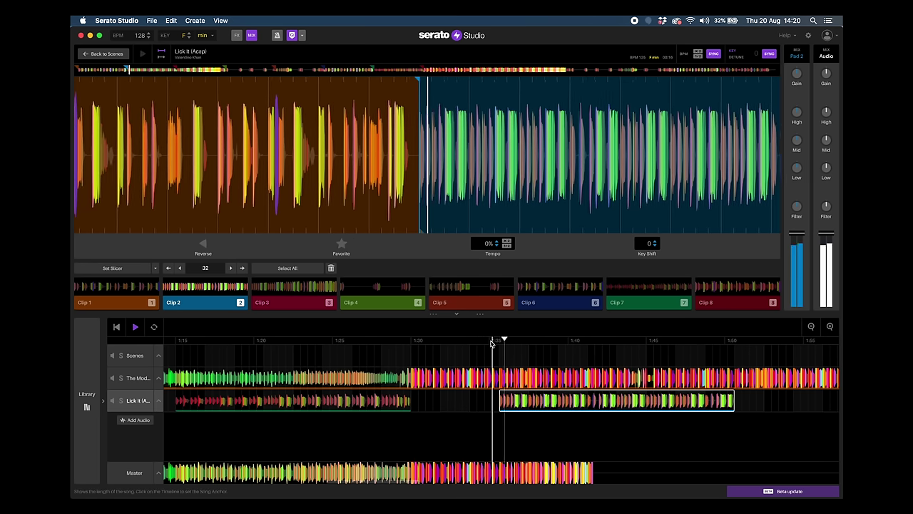
pyautogui.press('space')
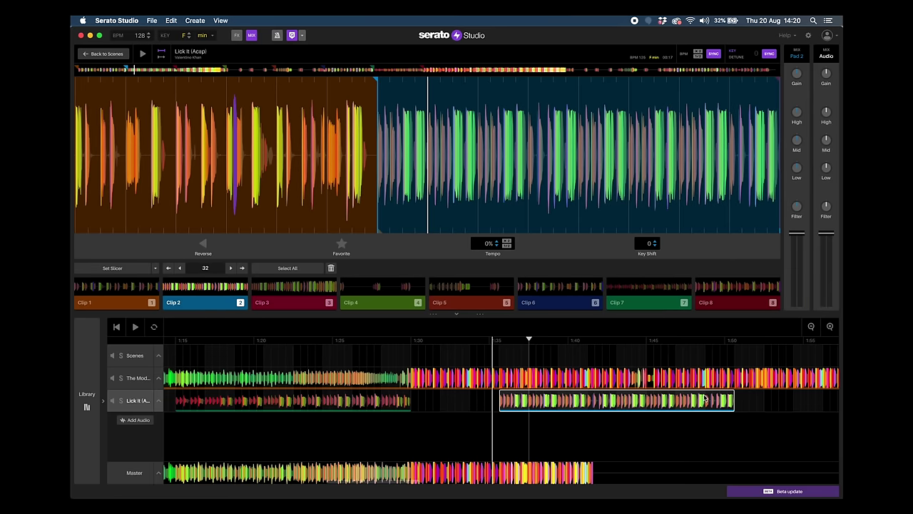
# Trim the end of the Clip 2 segment to leave about 2 seconds, and play the song from the first drop at about 1:30.
pyautogui.moveTo(733, 400); pyautogui.dragTo(531, 401)
pyautogui.click(412, 341)
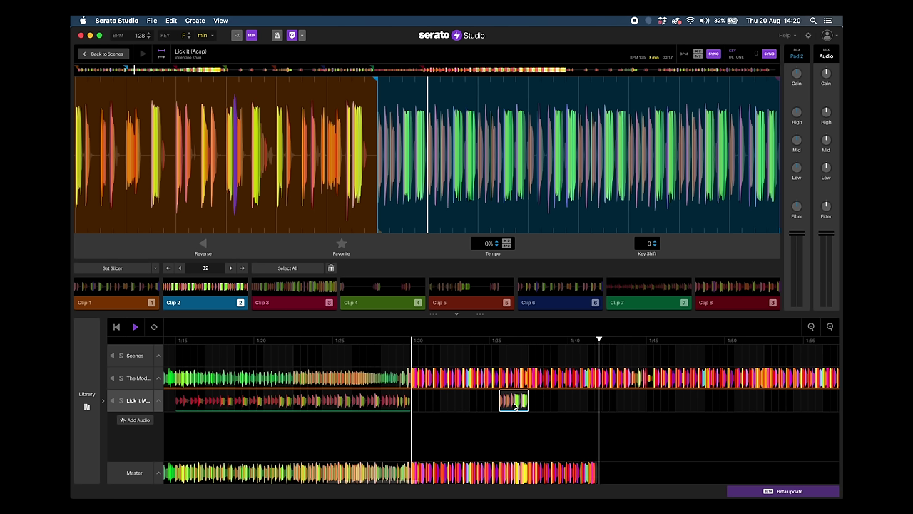
pyautogui.press('space')
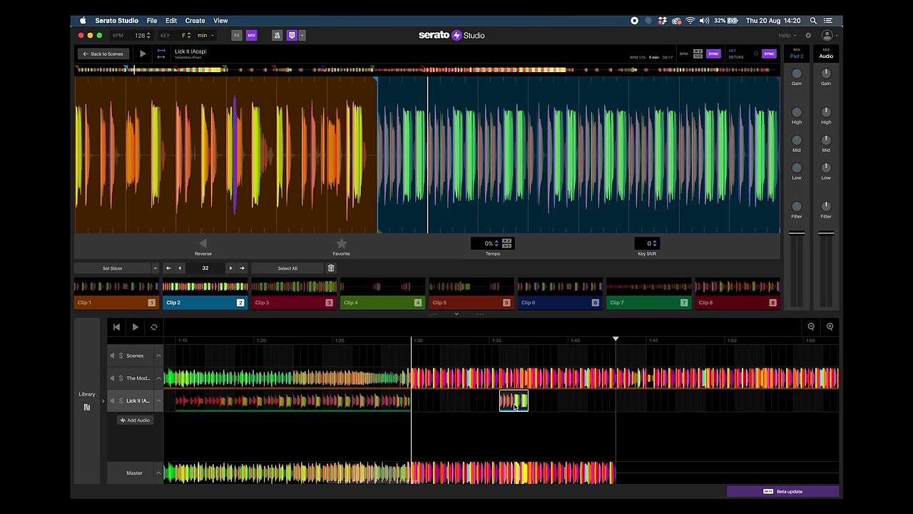
# Copy the trimmed Clip 2 segment to about 1:43 and about 1:50 within the first drop.
pyautogui.moveTo(515, 407); pyautogui.dragTo(633, 407)
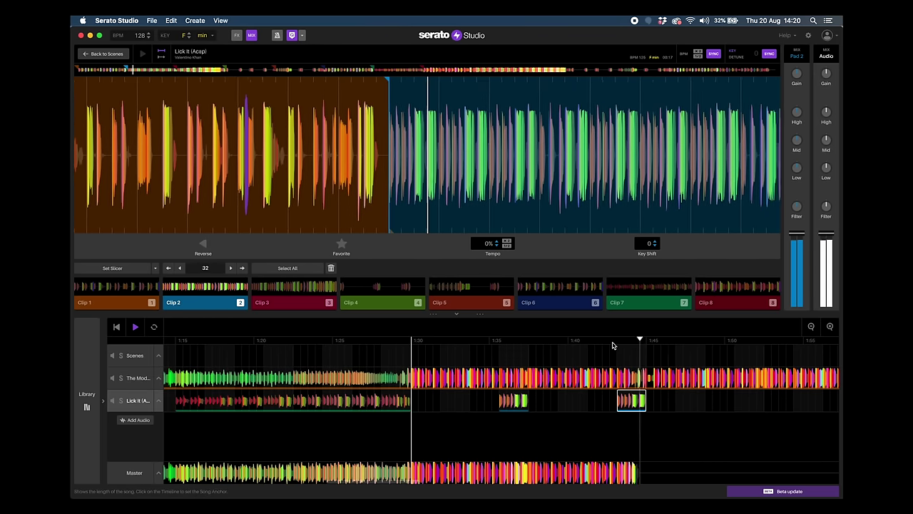
pyautogui.hscroll(5, 452, 395)
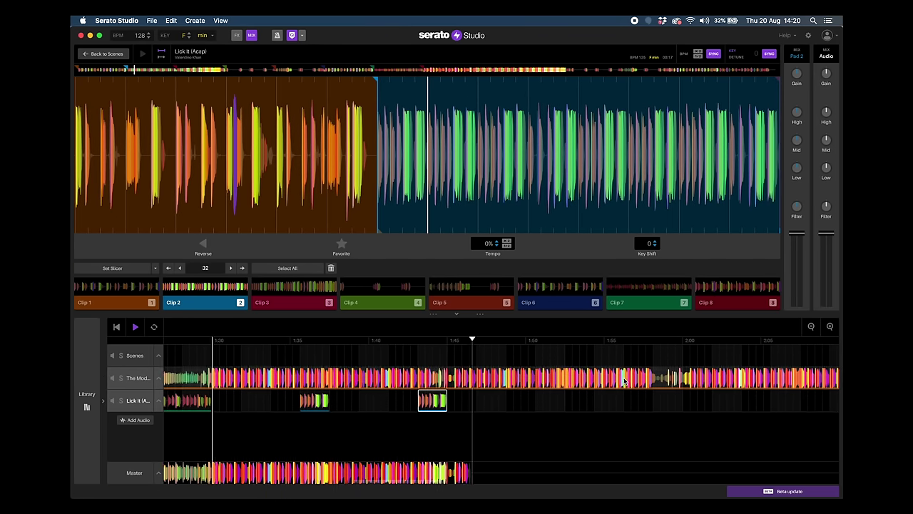
pyautogui.hscroll(3, 452, 397)
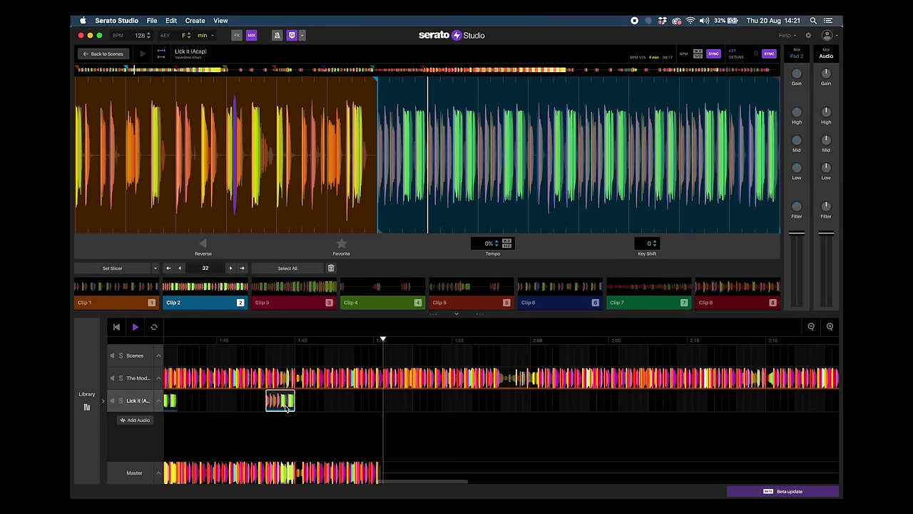
pyautogui.press('space')
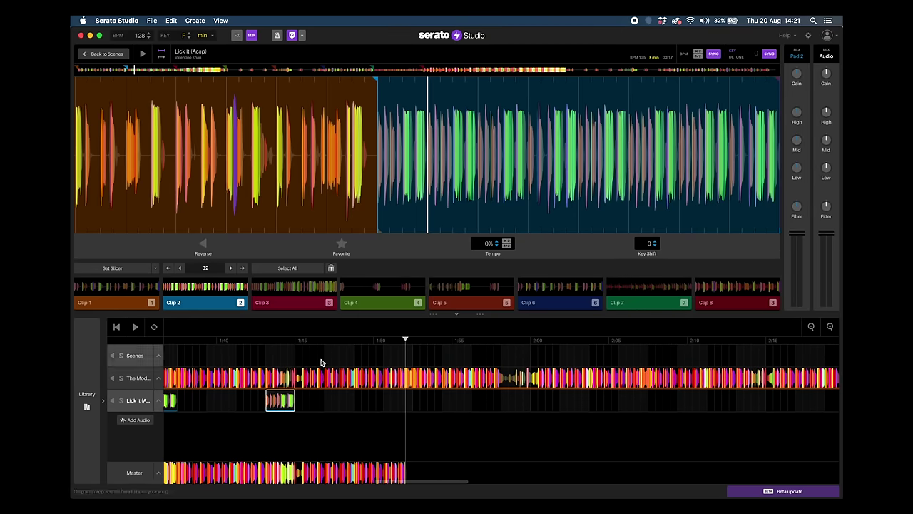
pyautogui.click(293, 343)
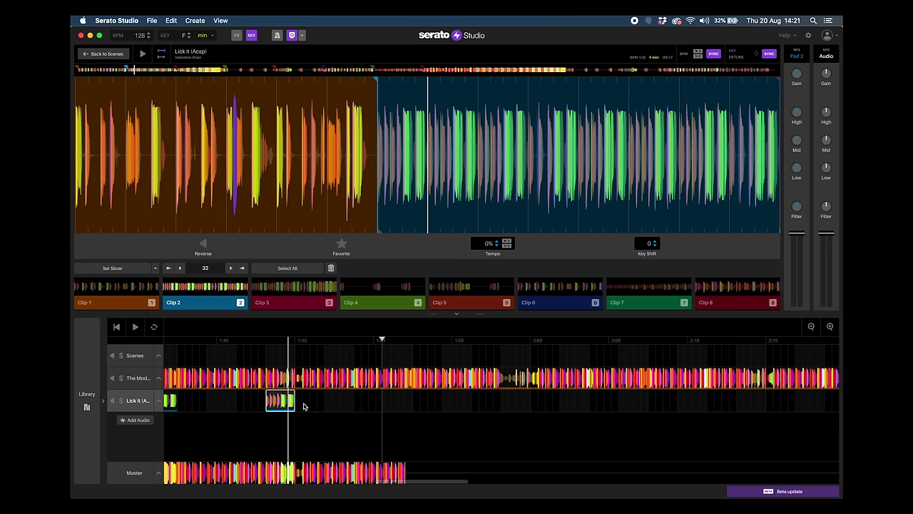
pyautogui.press('super+v')
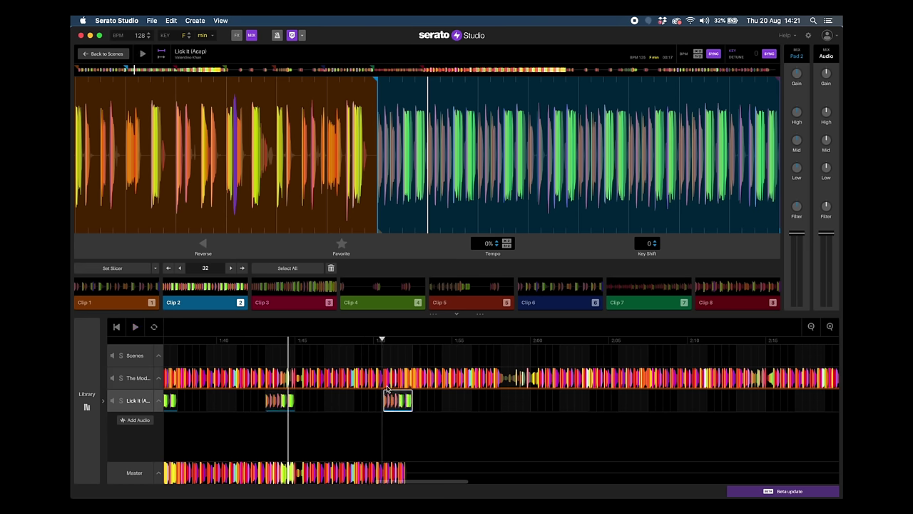
# Play the short break near 1:58, then audition Clip 1 and place it on the Lick It track at about 2:00.
pyautogui.press('space')
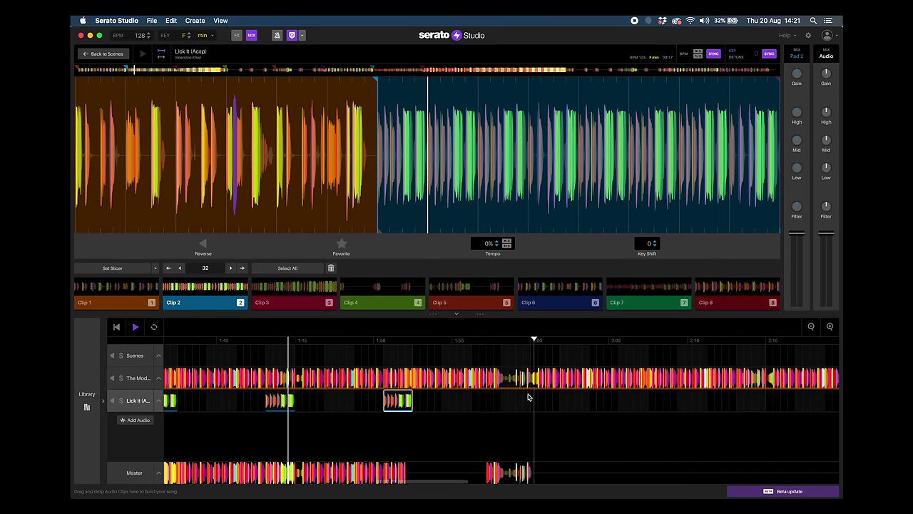
pyautogui.click(500, 340)
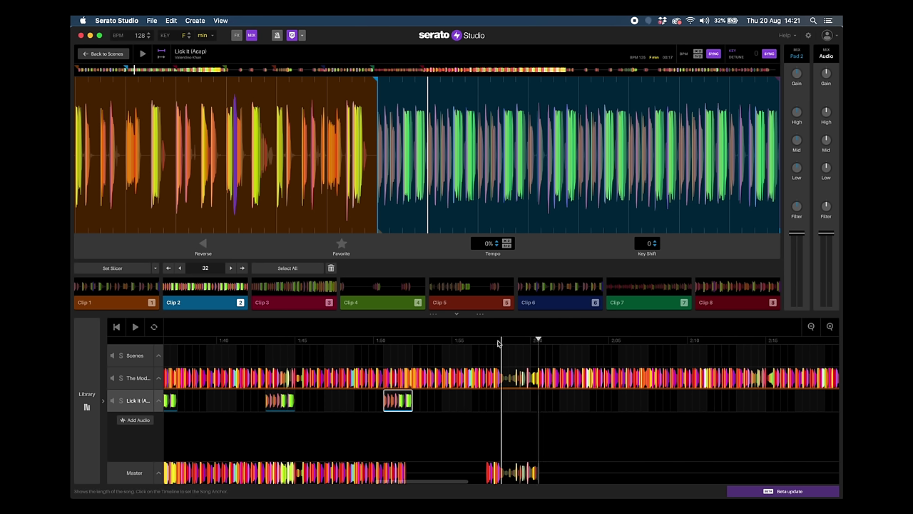
pyautogui.scroll(-5, 499, 343)
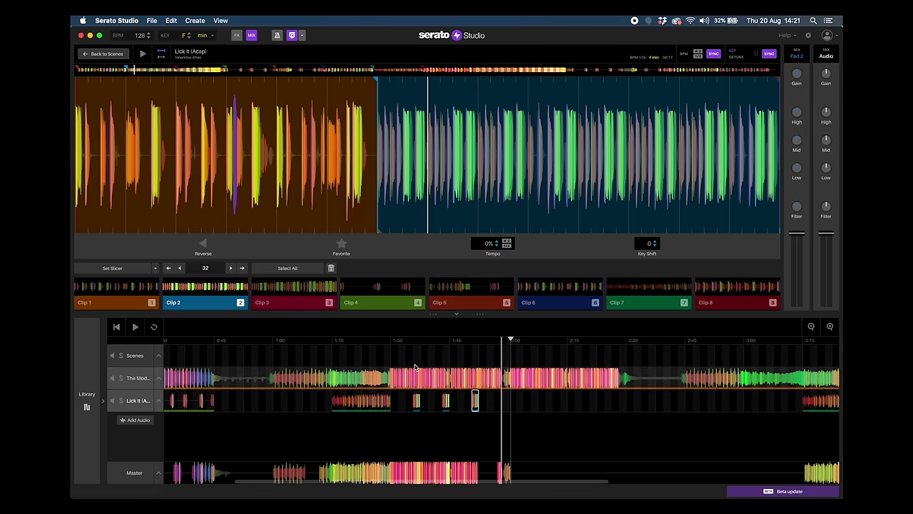
pyautogui.click(125, 305)
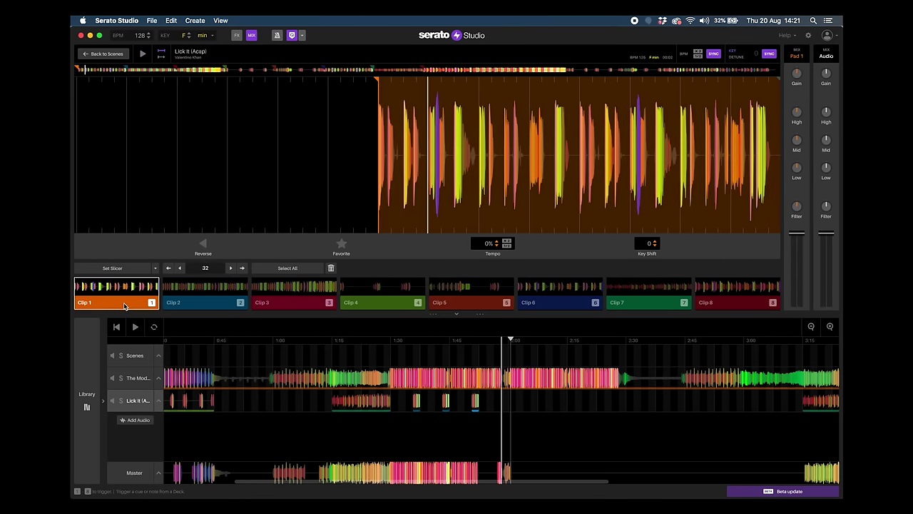
pyautogui.moveTo(109, 308); pyautogui.dragTo(546, 409)
pyautogui.press('super+equal')
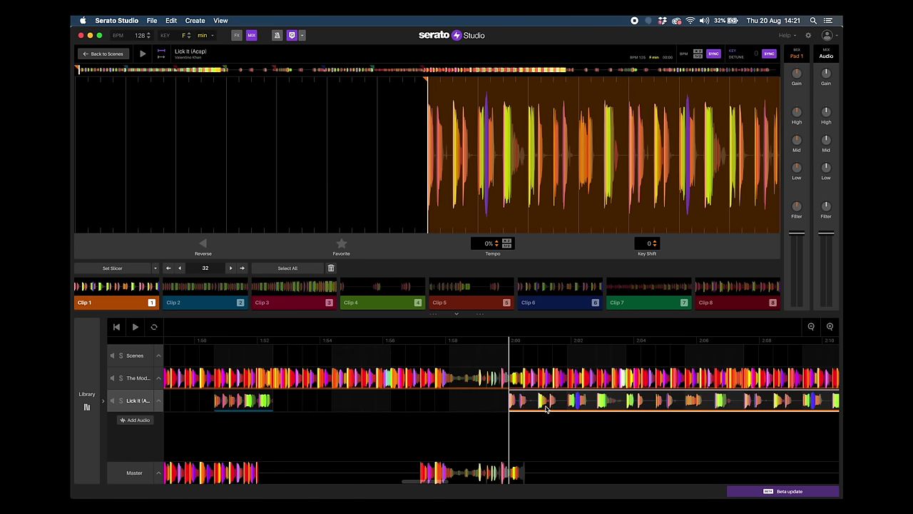
# Try the Clip 1 segment slightly later, just after 2:00, and check its timing by playing from the break before it.
pyautogui.moveTo(534, 406); pyautogui.dragTo(551, 407)
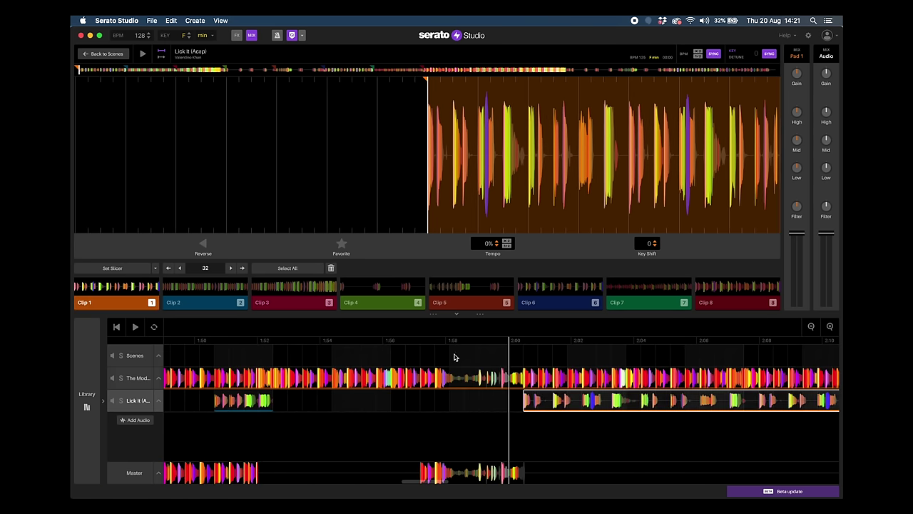
pyautogui.click(422, 342)
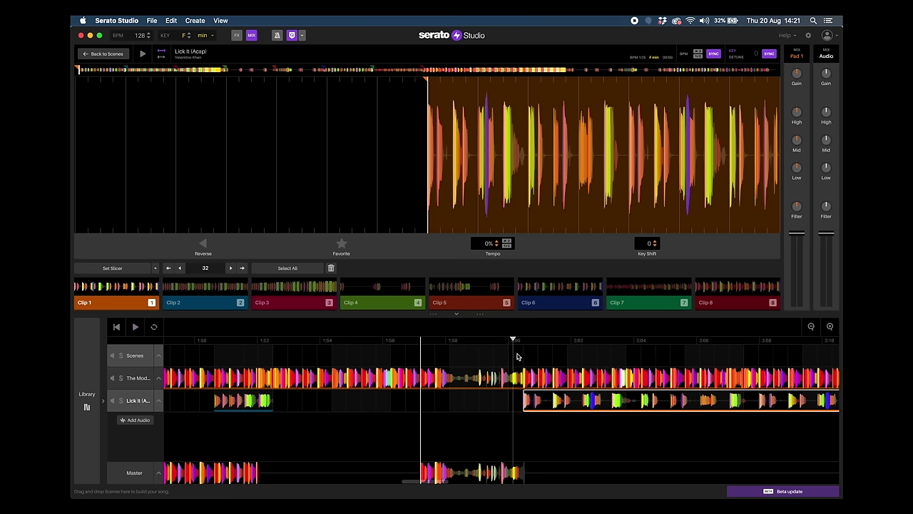
pyautogui.press('space')
pyautogui.moveTo(540, 408)
pyautogui.mouseDown()
pyautogui.moveTo(531, 407)
pyautogui.moveTo(541, 401)
pyautogui.mouseUp()
pyautogui.click(492, 344)
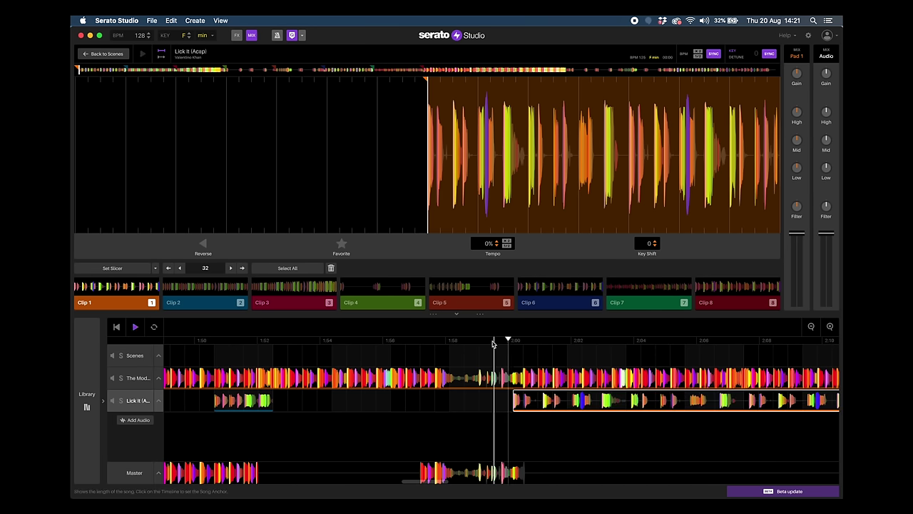
pyautogui.press('space')
pyautogui.click(465, 342)
pyautogui.press('space')
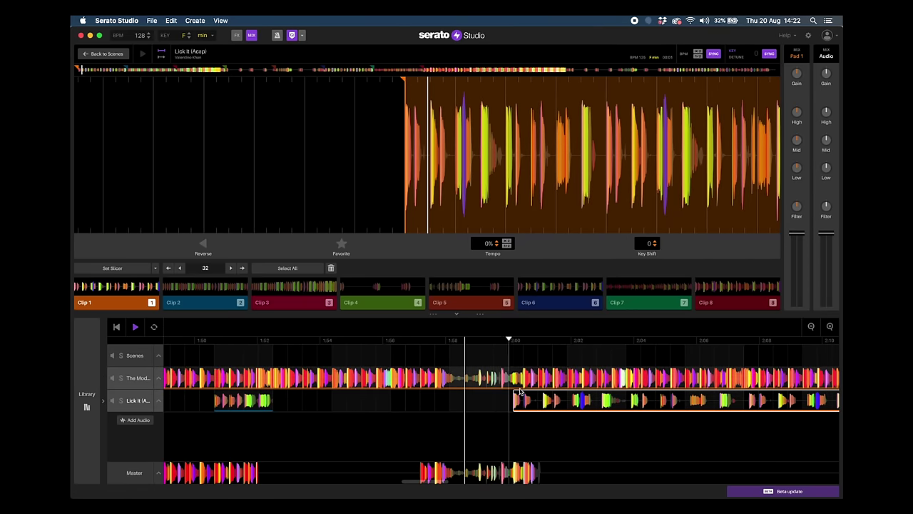
# Nudge the Clip 1 segment slightly earlier so it starts at about 2:00, and play the song from about 1:58.
pyautogui.press('space')
pyautogui.click(534, 402)
pyautogui.moveTo(541, 404); pyautogui.dragTo(531, 403)
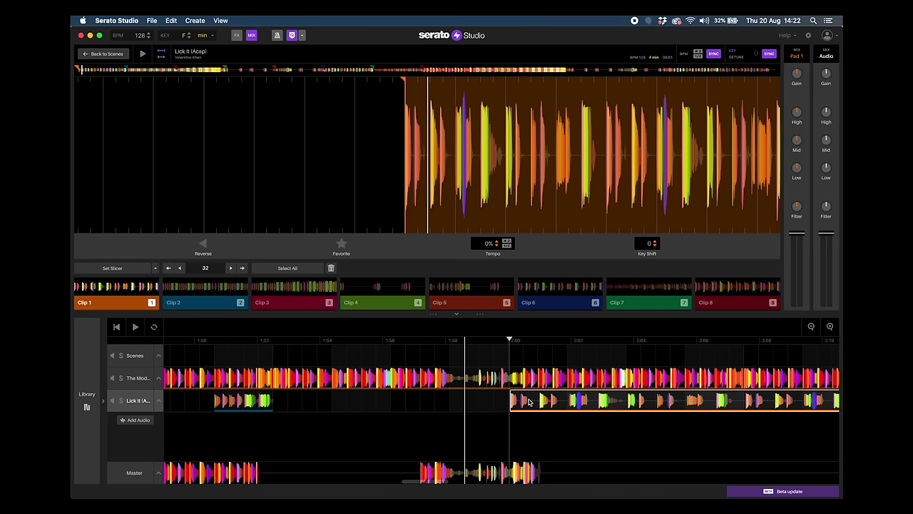
pyautogui.click(457, 341)
pyautogui.press('space')
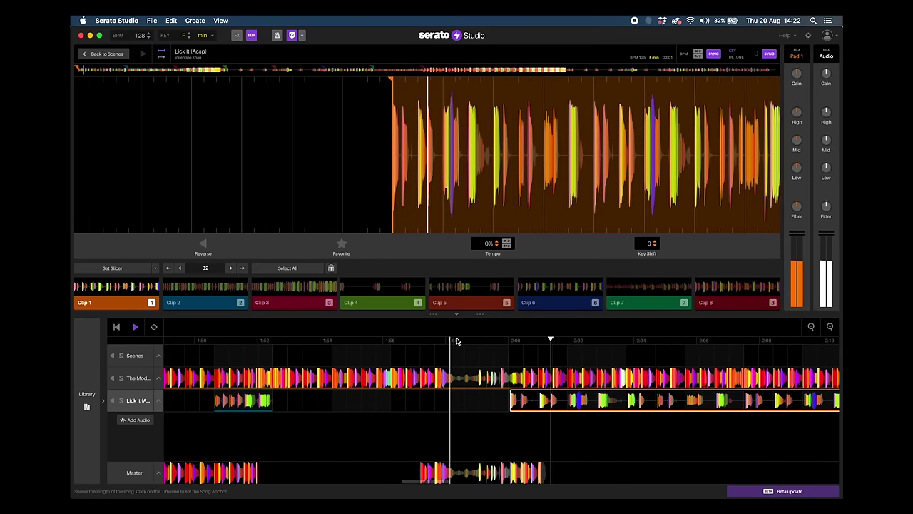
# Copy the Clip 1 segment directly behind itself, starting at about 2:15, to cover the rest of the drop.
pyautogui.scroll(3, 548, 402)
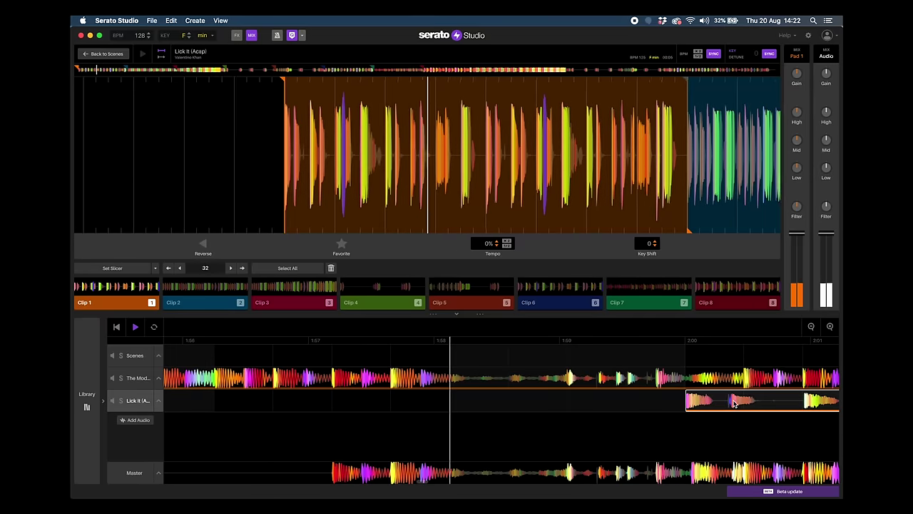
pyautogui.scroll(-5, 627, 399)
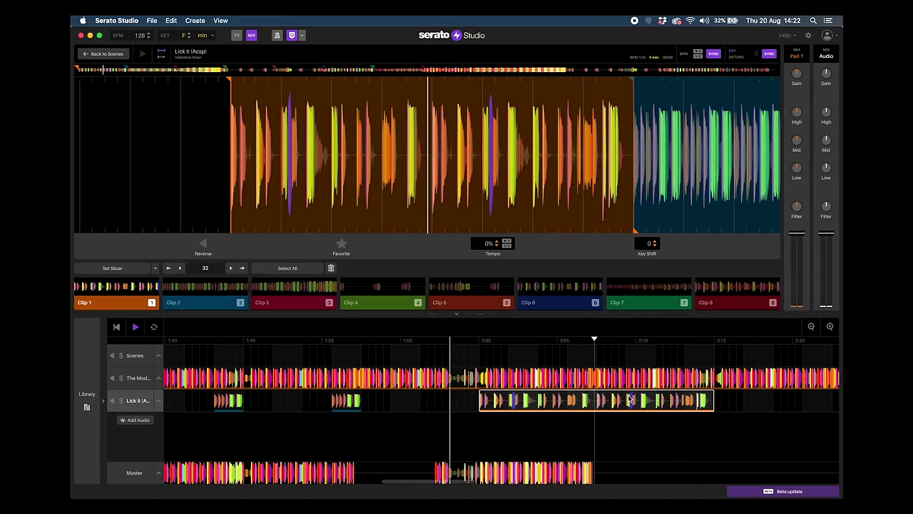
pyautogui.hscroll(5, 628, 400)
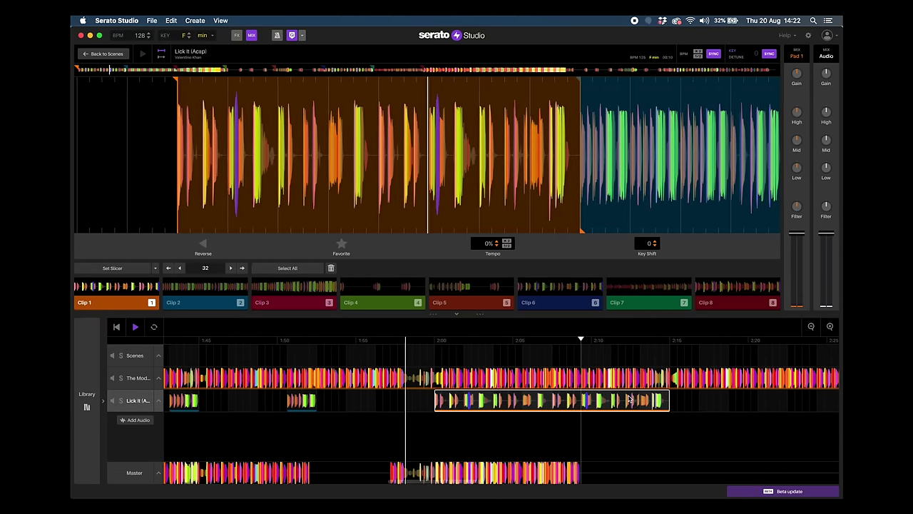
pyautogui.scroll(-5, 628, 399)
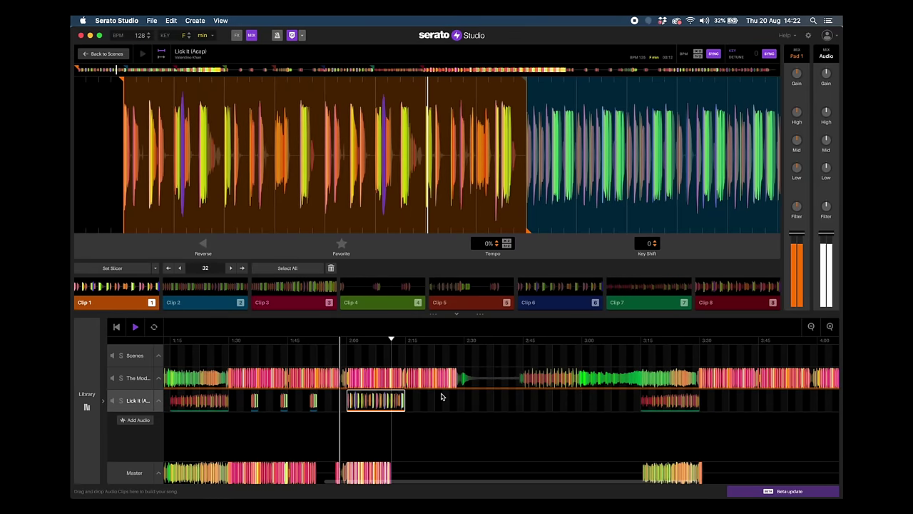
pyautogui.moveTo(384, 401); pyautogui.dragTo(440, 401)
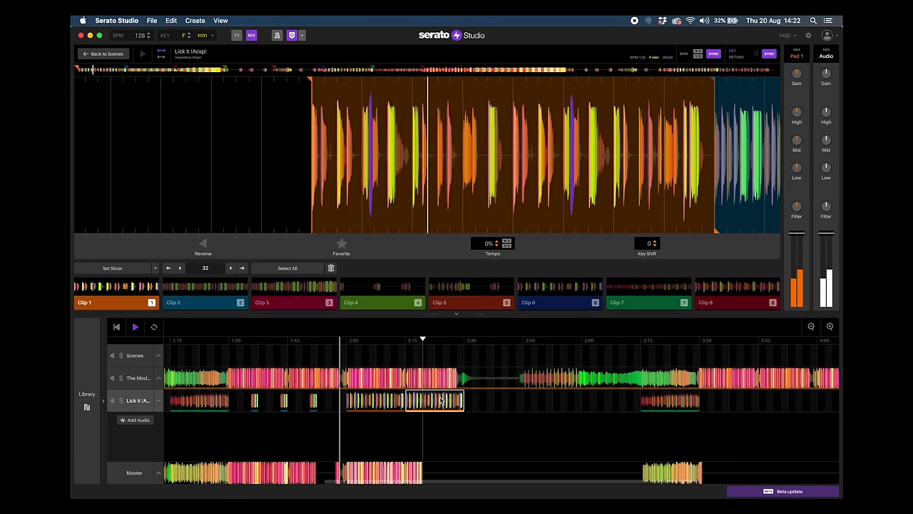
# Copy the first drop's three Clip 2 snippets and both Clip 1 segments to the second drop, spanning about 3:35 to 4:30.
pyautogui.scroll(2, 440, 401)
pyautogui.scroll(2, 440, 401)
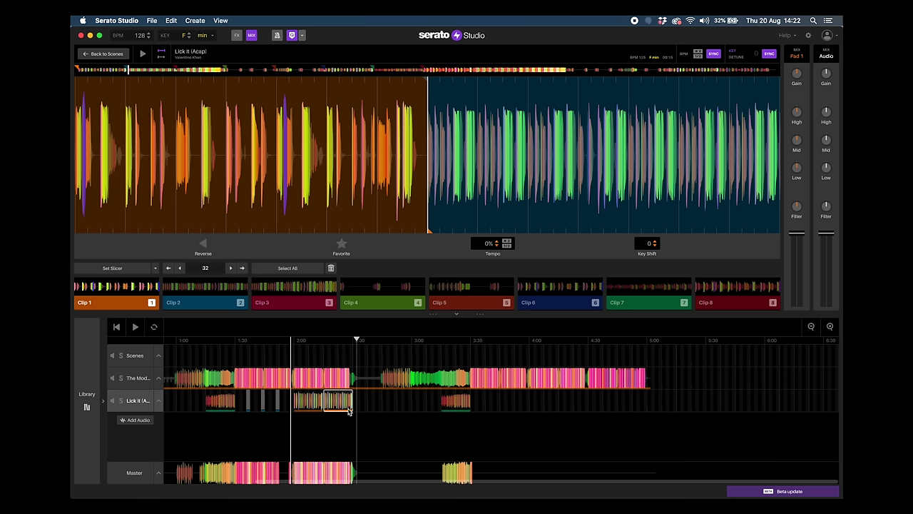
pyautogui.moveTo(359, 404); pyautogui.dragTo(240, 400)
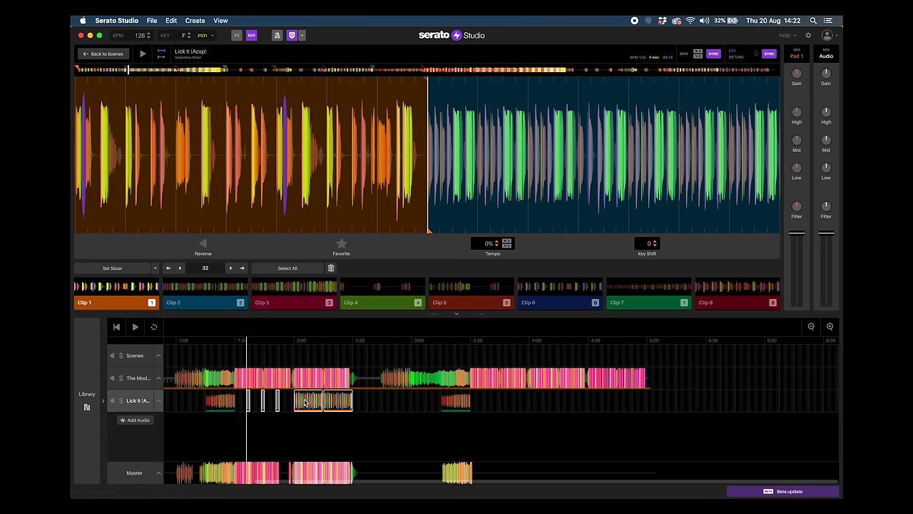
pyautogui.press('super+v')
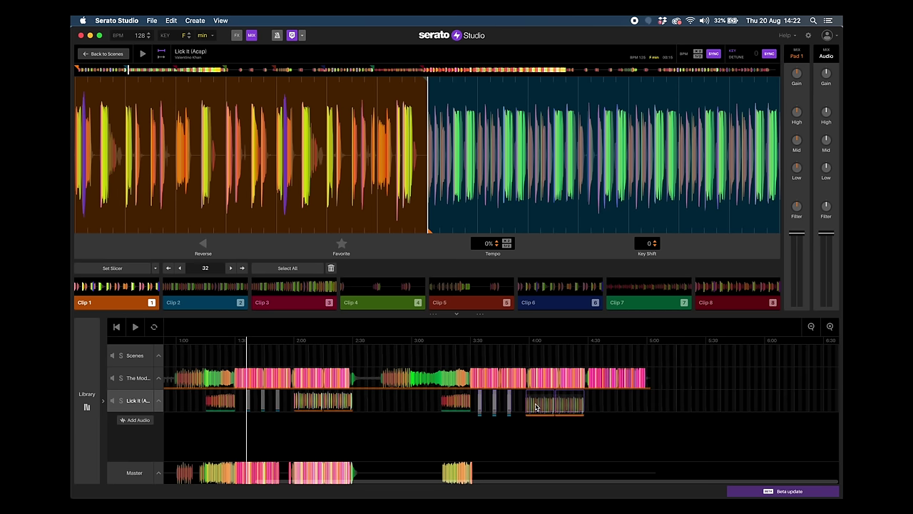
pyautogui.click(541, 405)
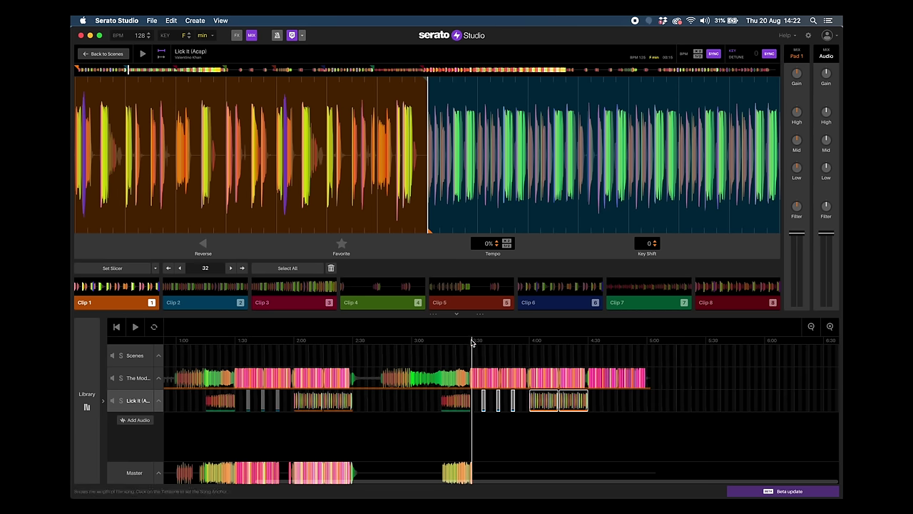
# Play the second drop from about 3:30 and check the copied acapella segments at several points up to about 4:30.
pyautogui.scroll(5, 471, 341)
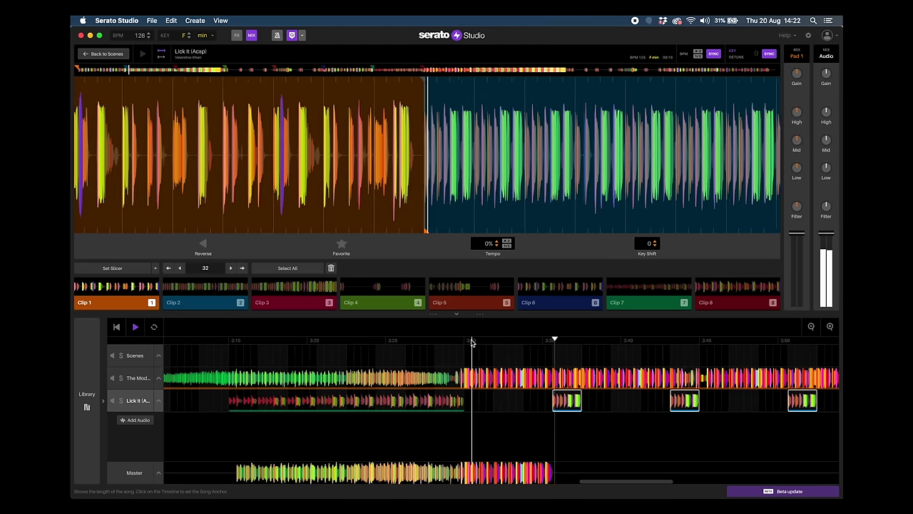
pyautogui.hscroll(5, 478, 357)
pyautogui.hscroll(2, 489, 376)
pyautogui.scroll(-3, 488, 376)
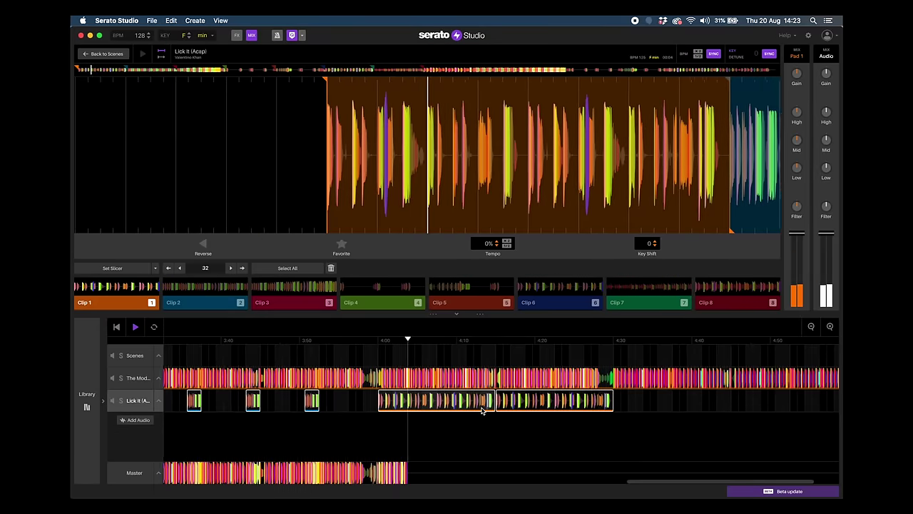
pyautogui.scroll(-3, 480, 342)
pyautogui.click(481, 341)
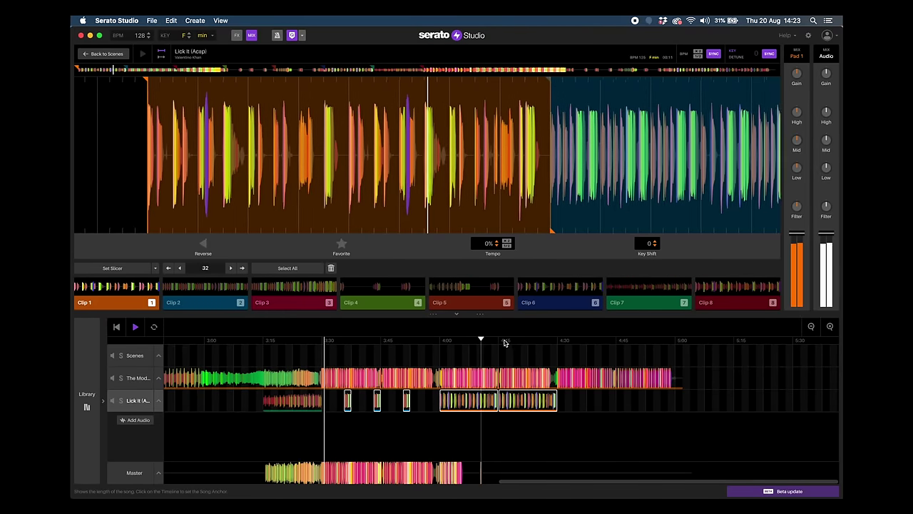
pyautogui.click(510, 341)
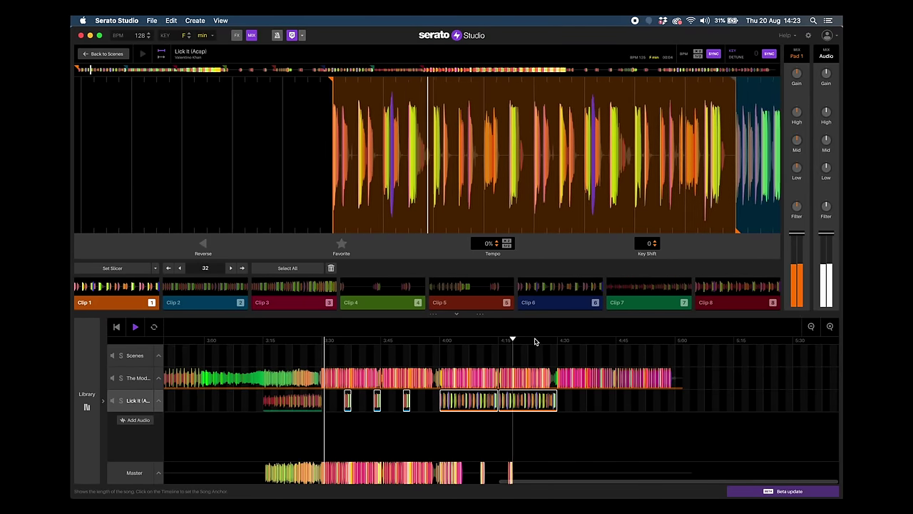
pyautogui.click(535, 342)
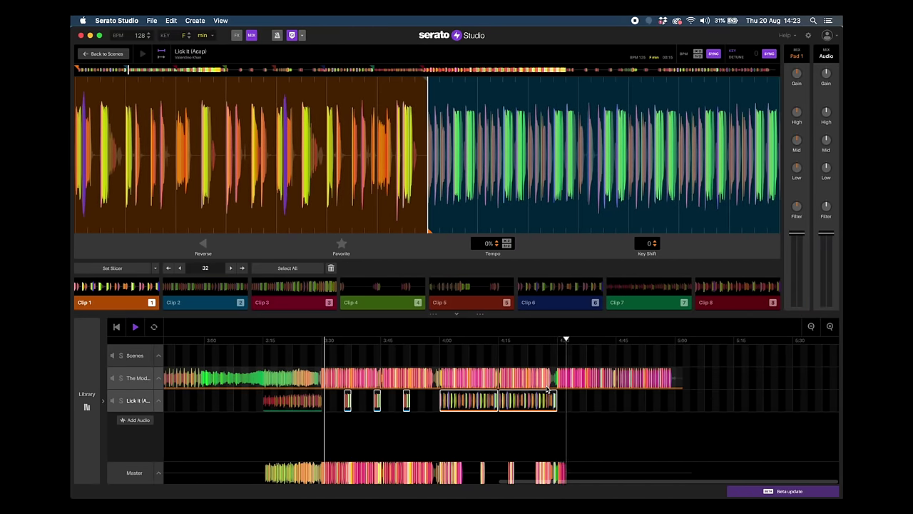
# Place Clip 4 on the Lick It track directly behind the last Clip 1 segment, at about 4:30.
pyautogui.hscroll(-15, 493, 398)
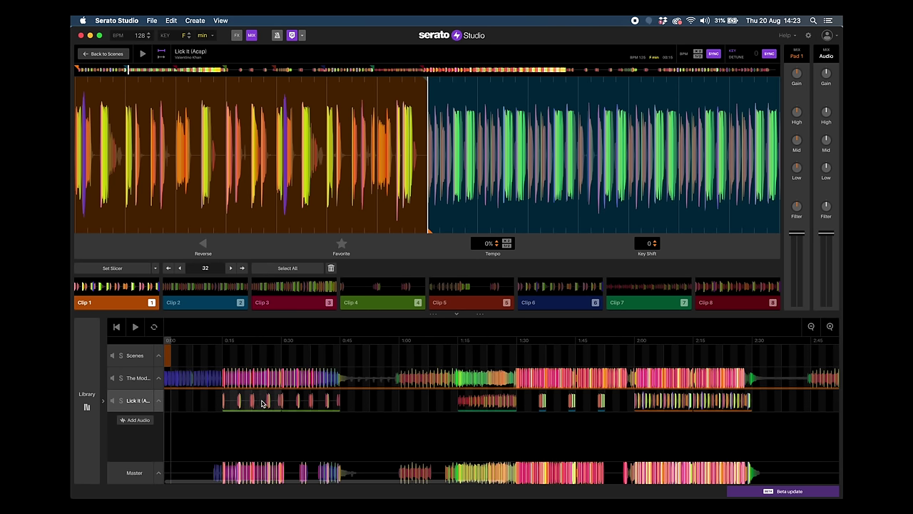
pyautogui.hscroll(15, 262, 404)
pyautogui.click(381, 303)
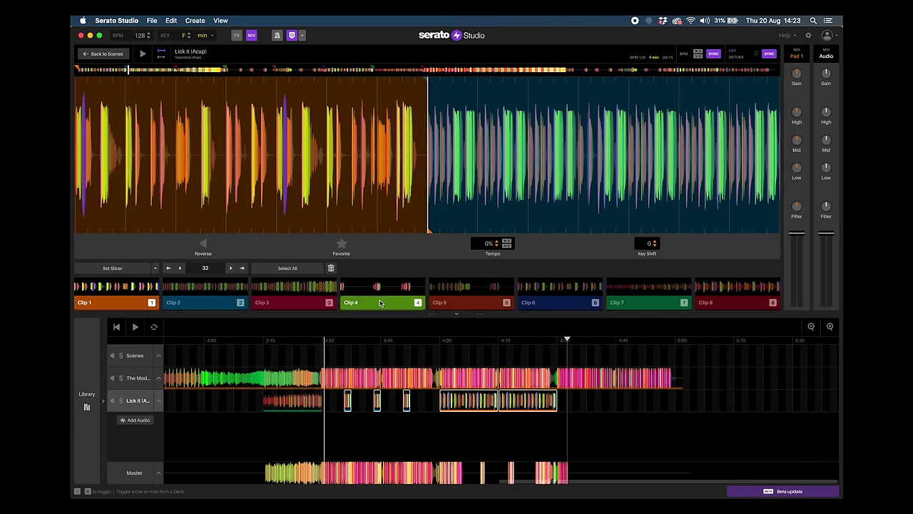
pyautogui.moveTo(380, 304); pyautogui.dragTo(579, 402)
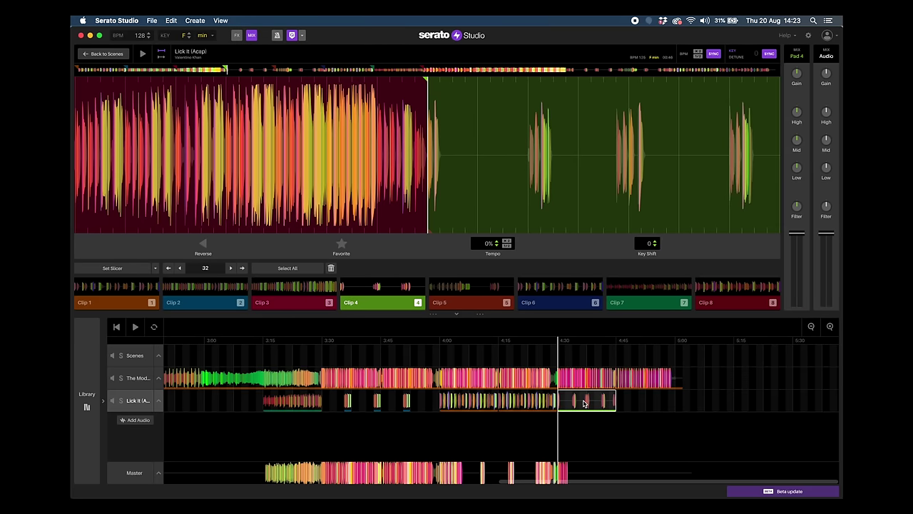
# Try a duplicate of the Clip 4 segment directly behind it, playing from about 4:28, and remove the duplicate.
pyautogui.press('super+d')
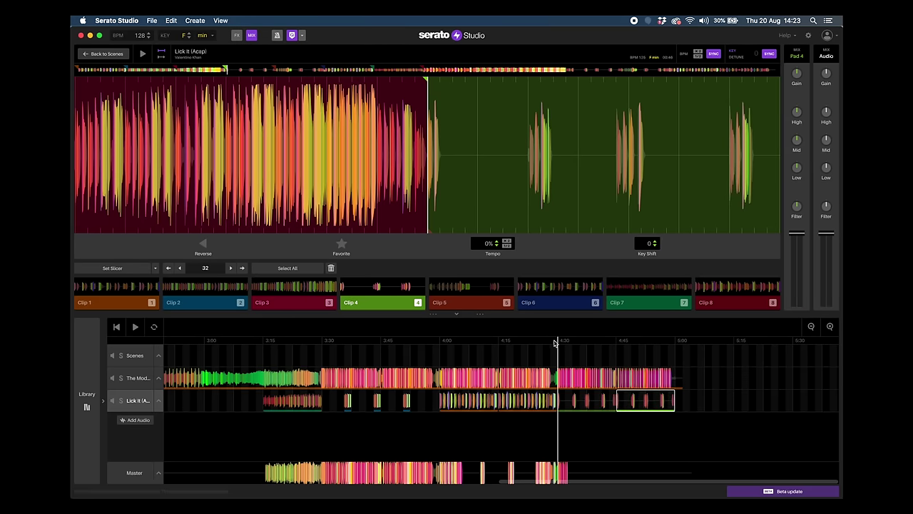
pyautogui.press('space')
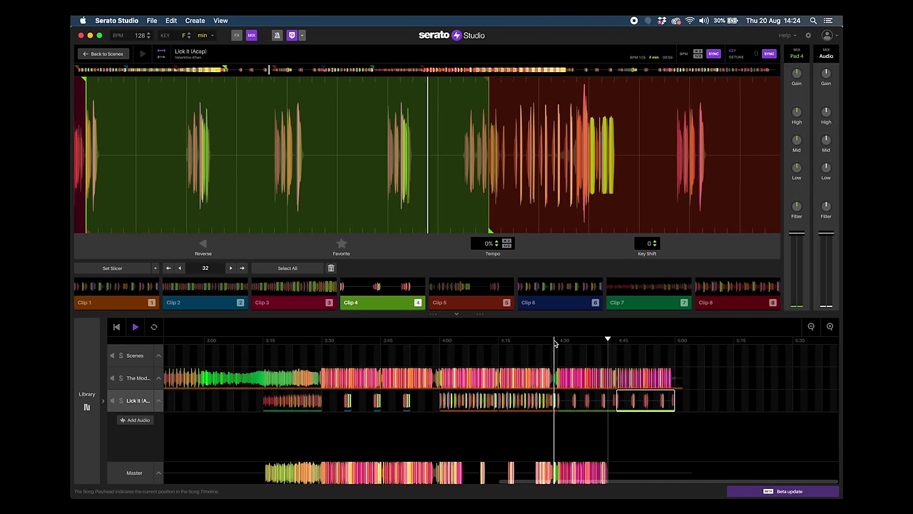
pyautogui.press('Delete')
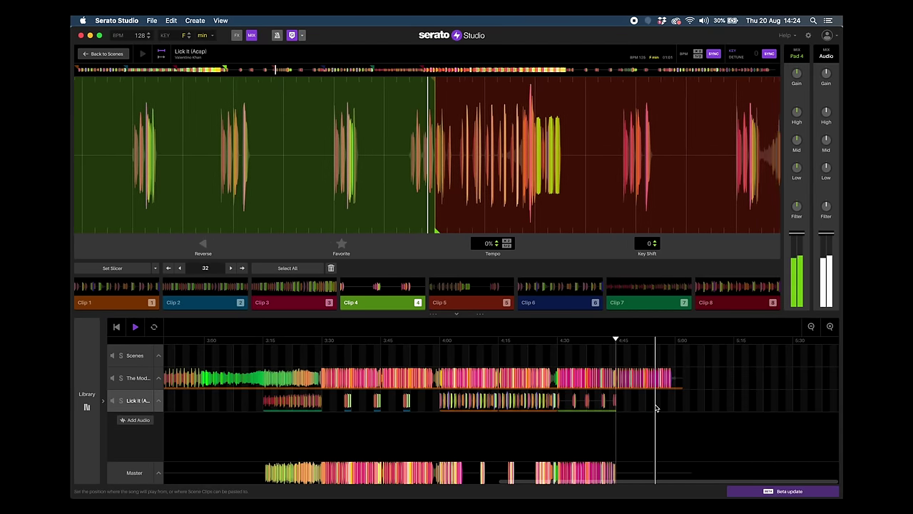
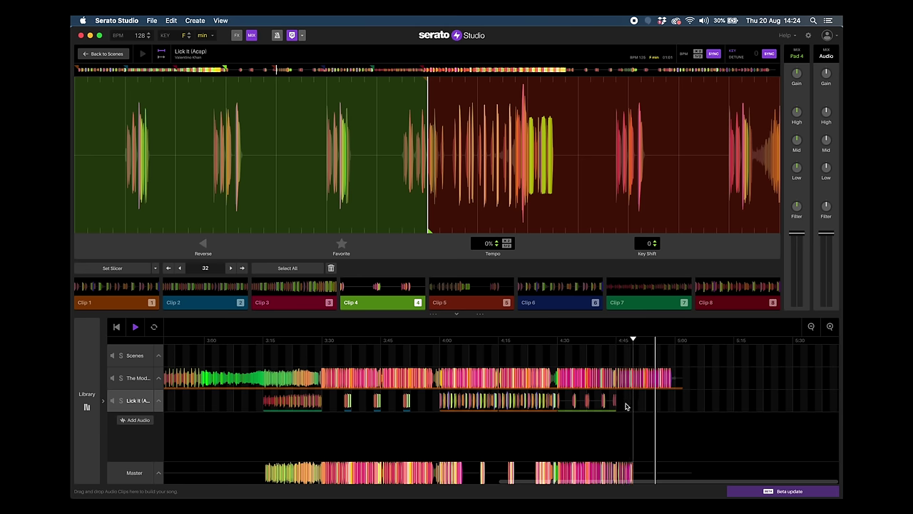
# Review the whole song arrangement, checking Clips 3, 4 and 5 and the Lick It segments in the second drop.
pyautogui.press('super+minus')
pyautogui.press('super+minus')
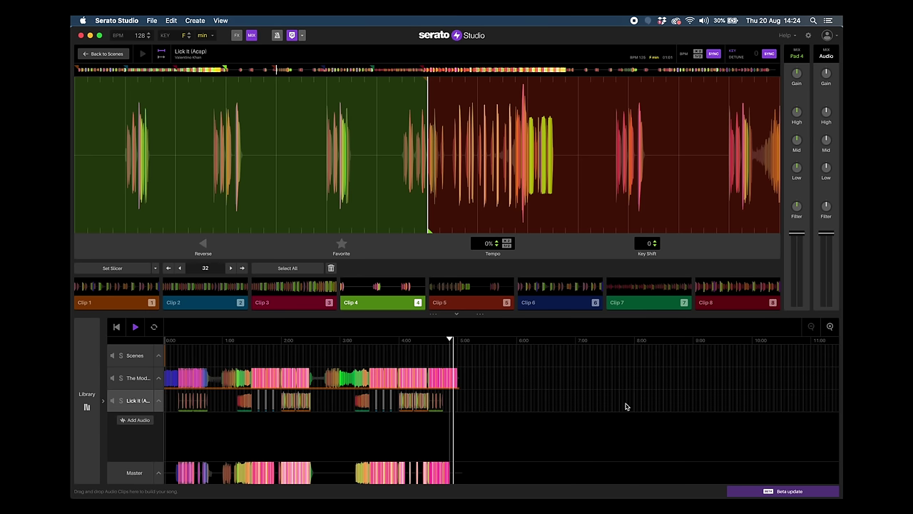
pyautogui.press('space')
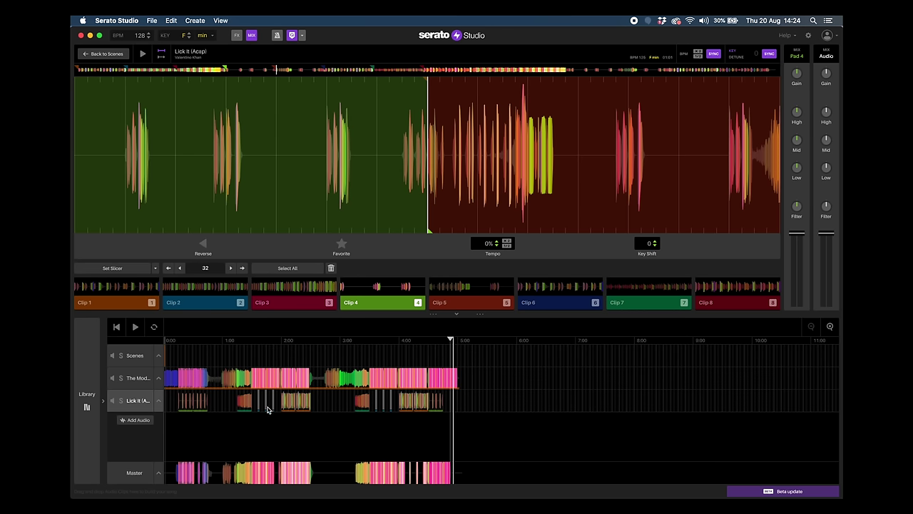
pyautogui.click(299, 302)
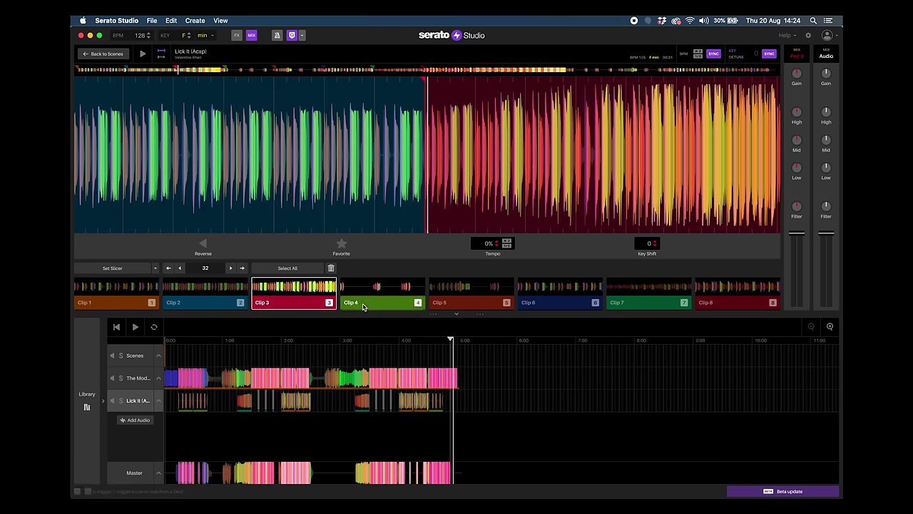
pyautogui.click(363, 306)
pyautogui.click(472, 303)
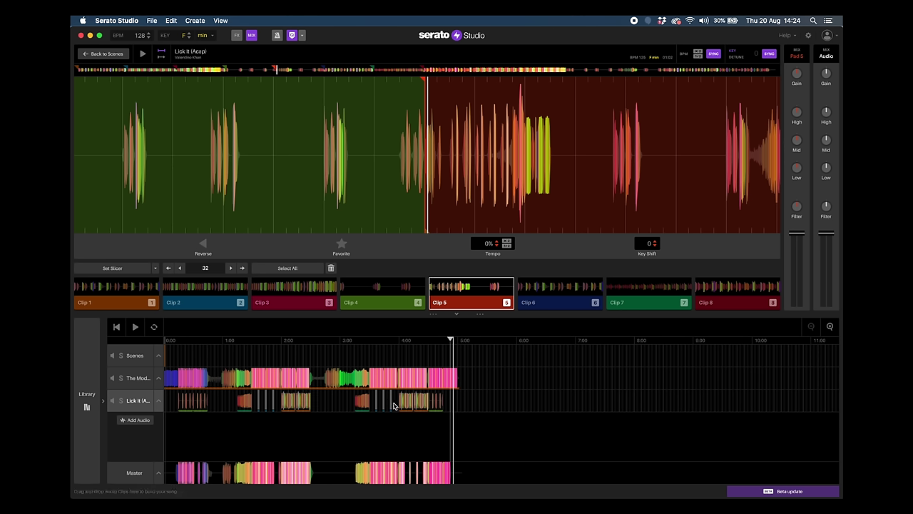
pyautogui.click(368, 342)
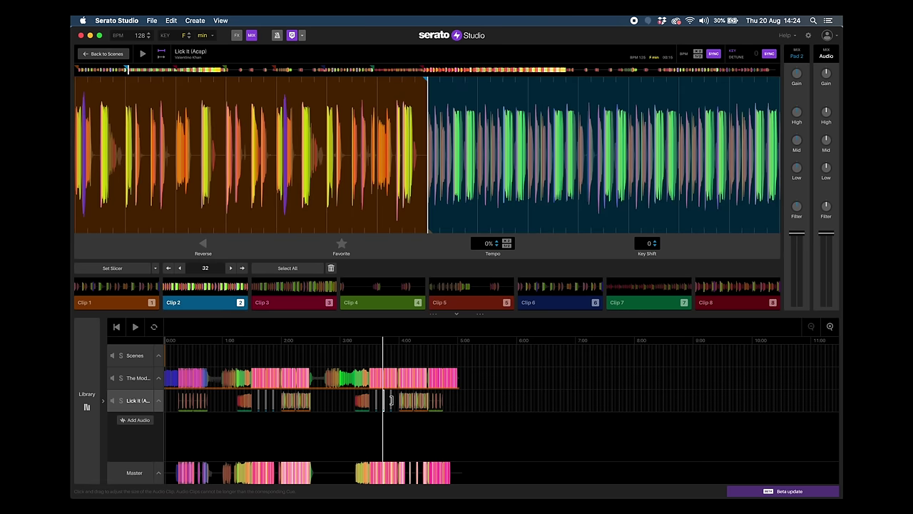
pyautogui.moveTo(391, 403); pyautogui.dragTo(423, 404)
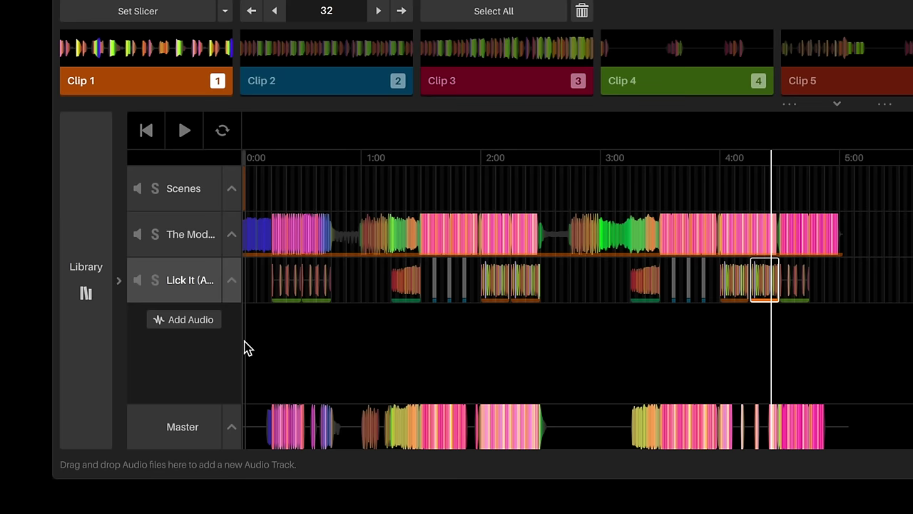
# Add a new audio track, load You Don't Know Me (Clean) (Extended) from the library onto it, and briefly play its opening.
pyautogui.click(179, 323)
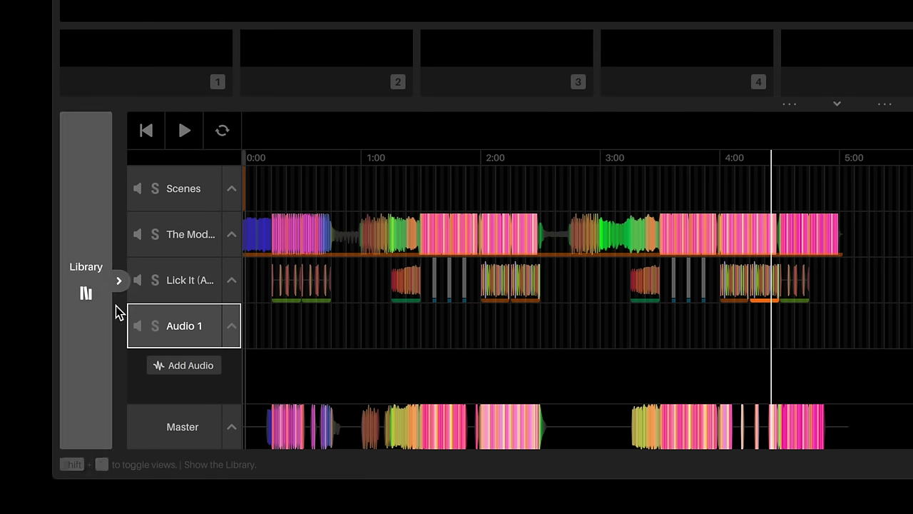
pyautogui.click(83, 292)
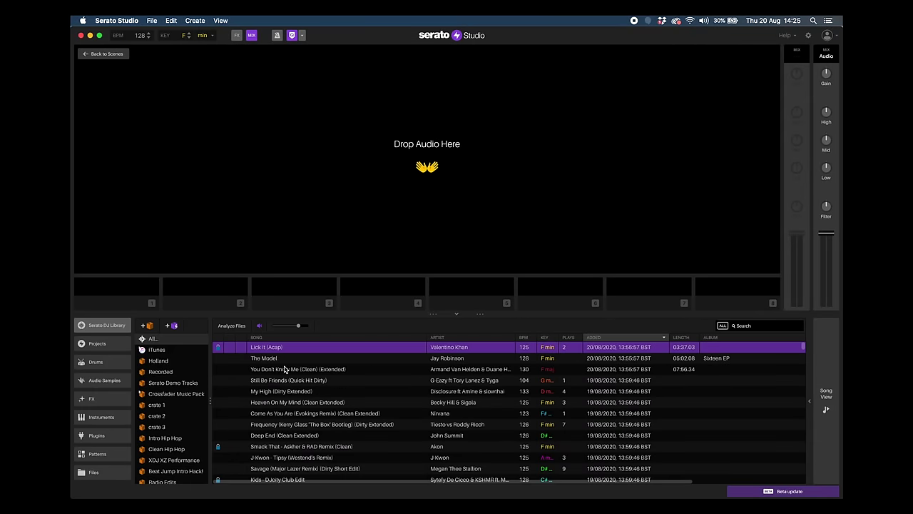
pyautogui.click(281, 370)
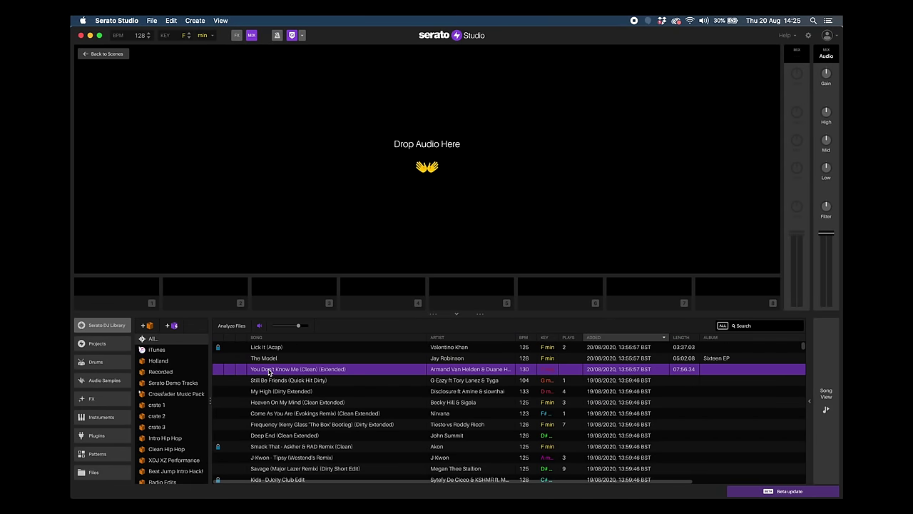
pyautogui.moveTo(275, 371)
pyautogui.mouseDown()
pyautogui.moveTo(414, 168)
pyautogui.moveTo(427, 180)
pyautogui.mouseUp()
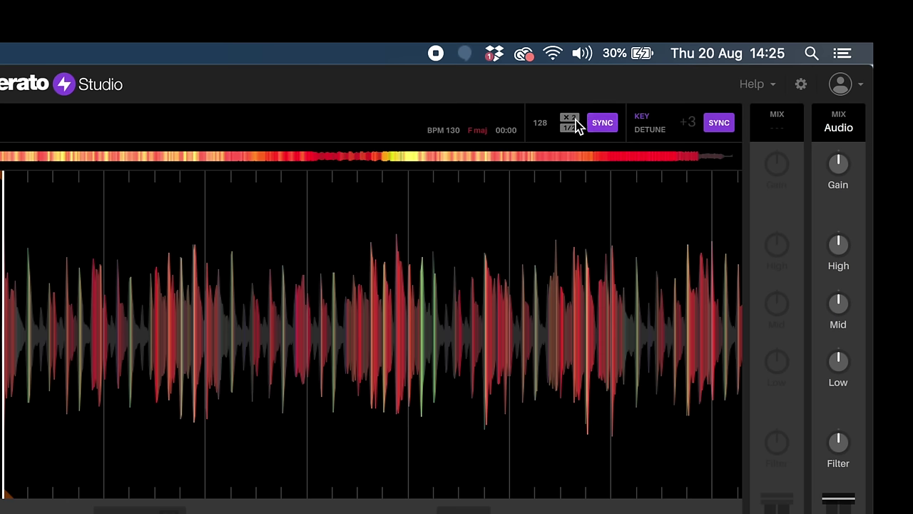
pyautogui.press('space')
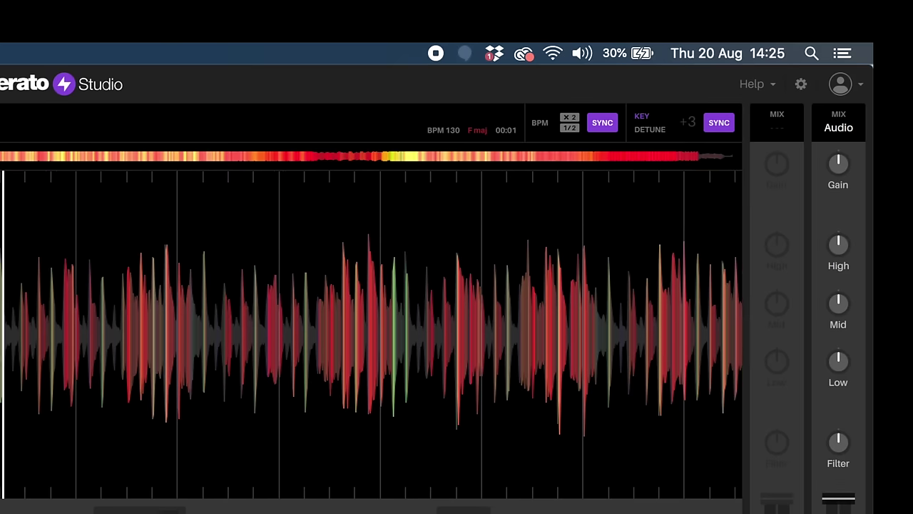
pyautogui.press('space')
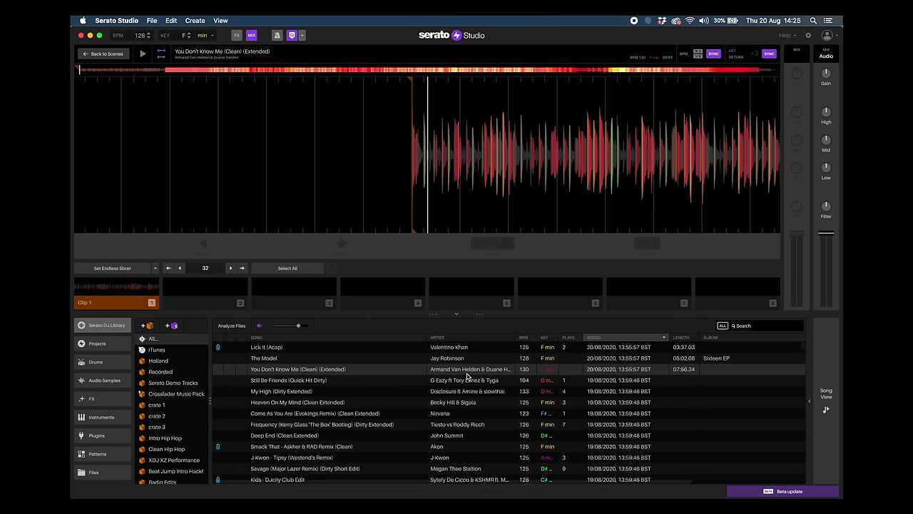
# Remove the full-length You Don't Know Me segment from the song timeline and delete the track's Clip 1.
pyautogui.click(827, 400)
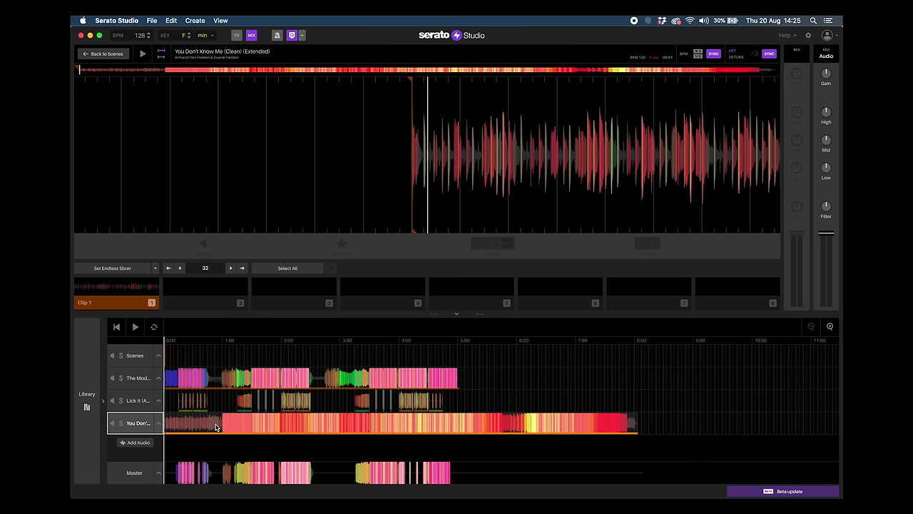
pyautogui.click(216, 426)
pyautogui.click(125, 289)
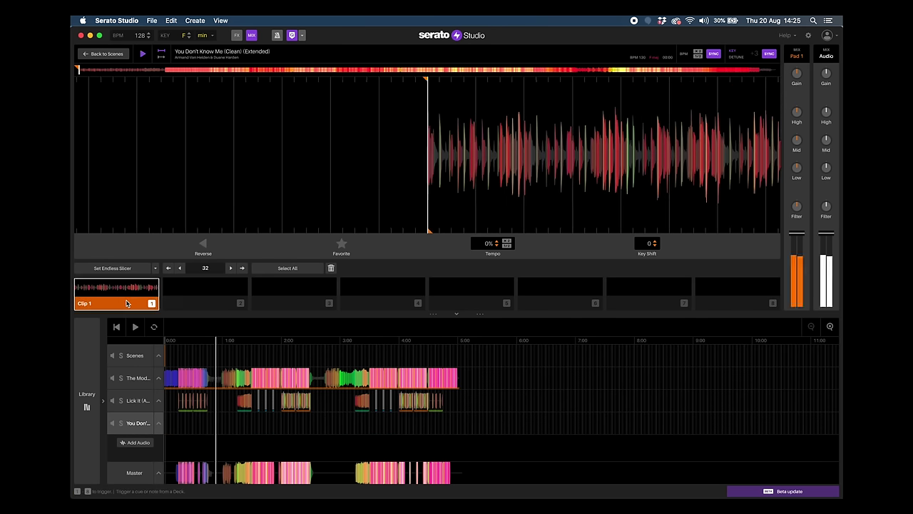
pyautogui.click(331, 267)
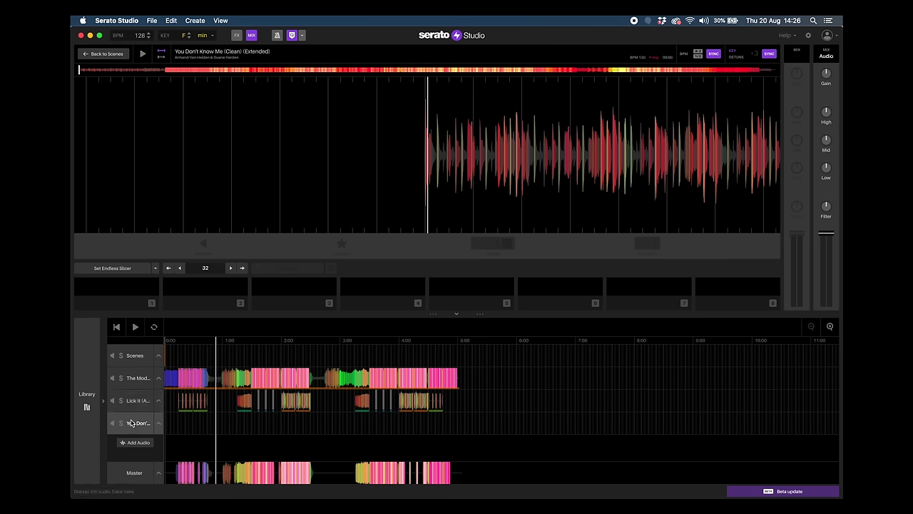
# With the slicer mode kept on Set Endless Slicer, set Clip 1 at the start of the break before You Don't Know Me's first drop, about 0:55.
pyautogui.click(162, 72)
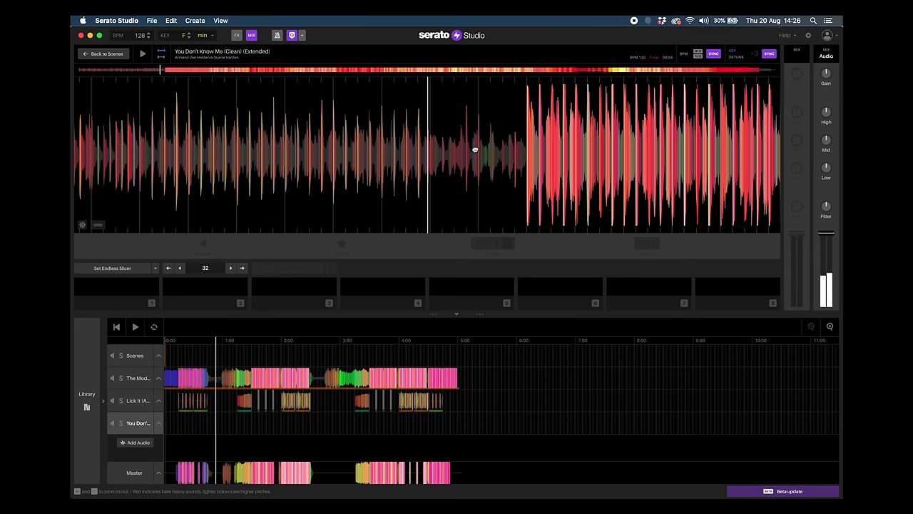
pyautogui.click(143, 54)
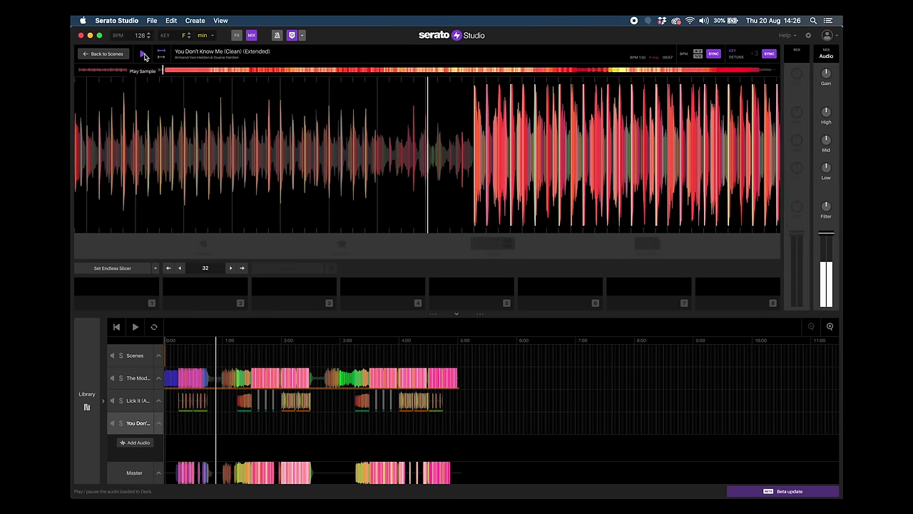
pyautogui.click(143, 54)
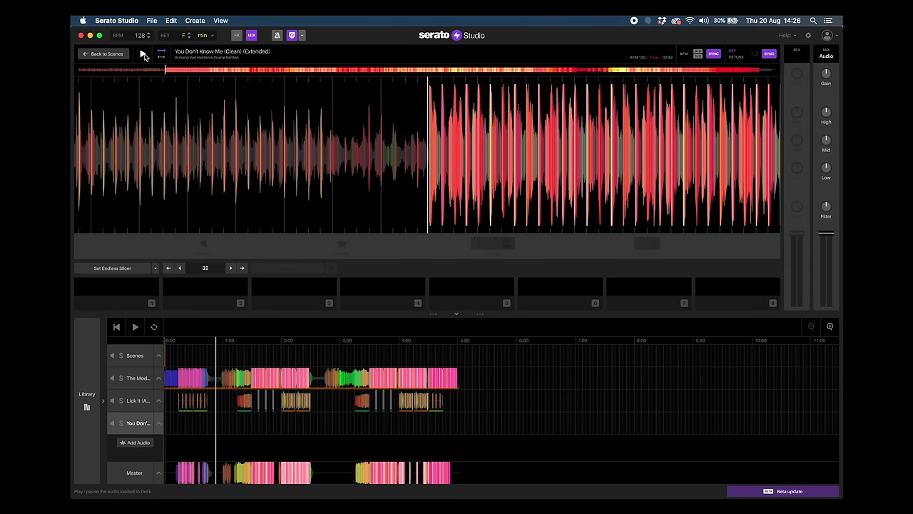
pyautogui.moveTo(373, 126); pyautogui.dragTo(468, 127)
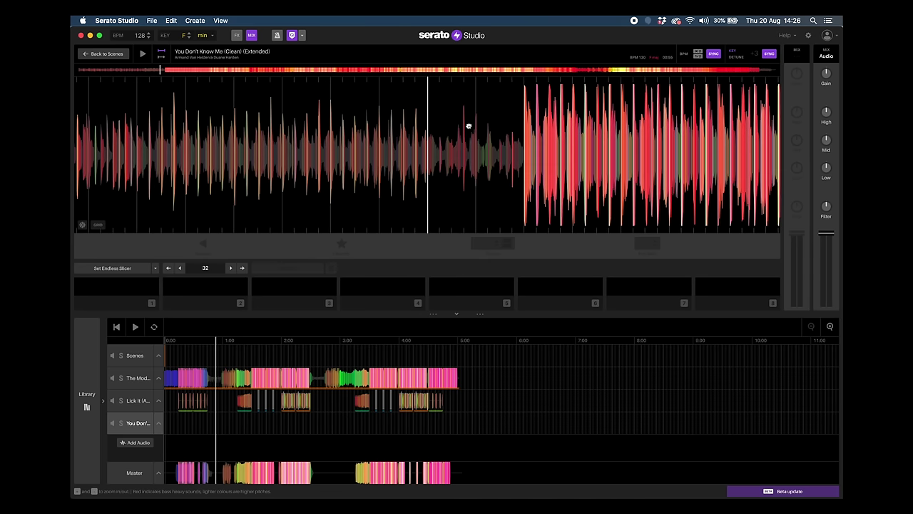
pyautogui.click(155, 270)
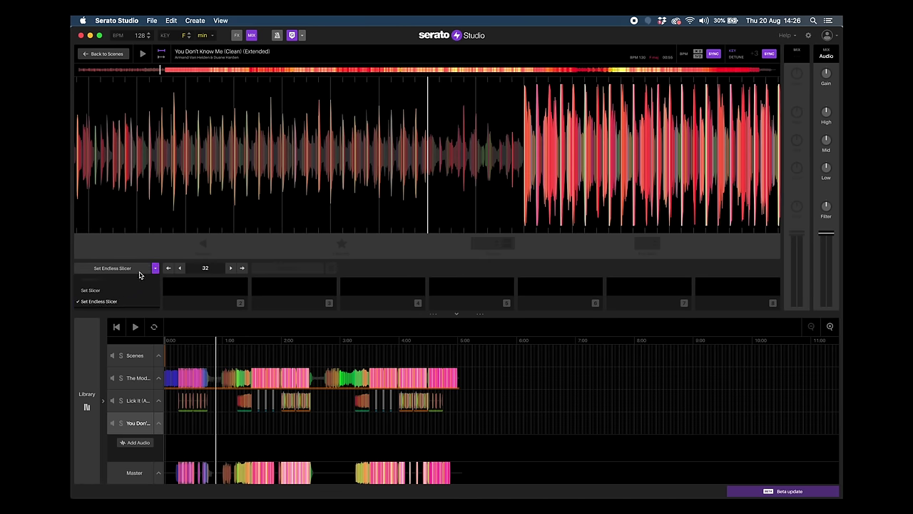
pyautogui.click(141, 300)
pyautogui.click(155, 268)
pyautogui.click(155, 269)
pyautogui.click(127, 305)
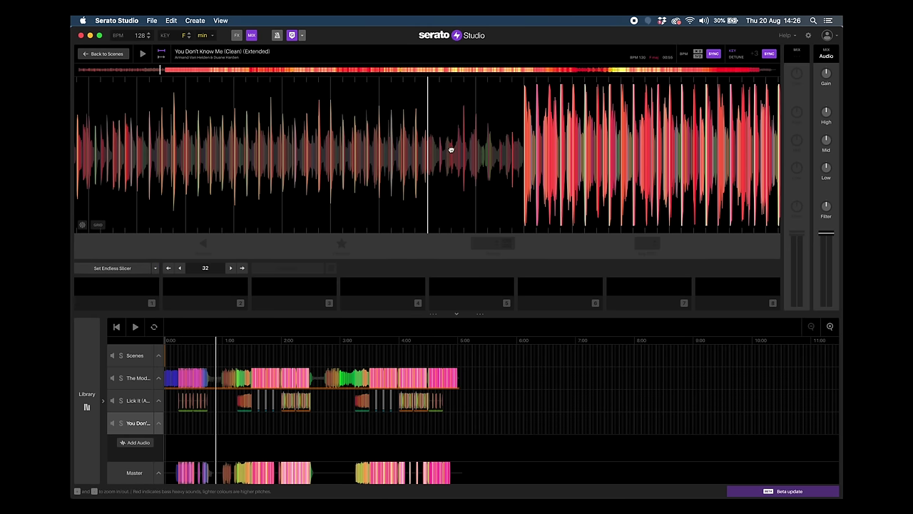
pyautogui.click(130, 302)
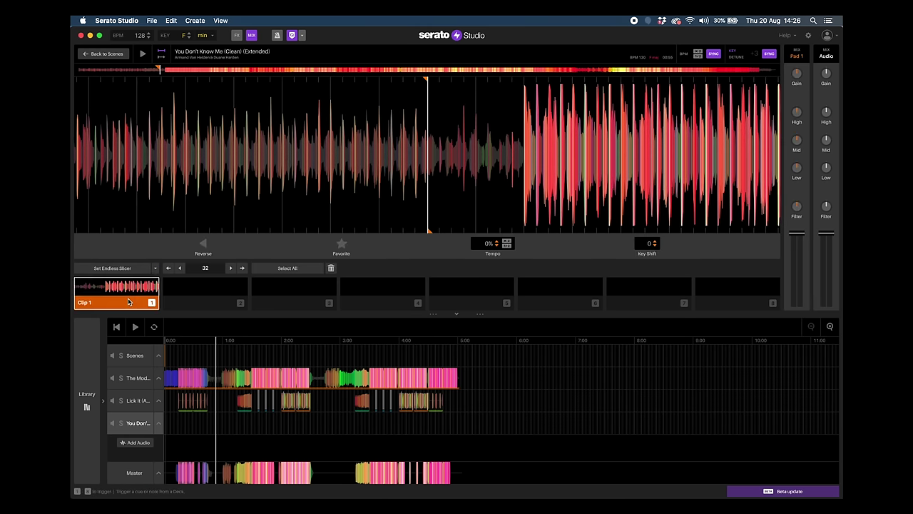
# Play Clip 1, then set Clip 2 at about 0:57 and Clip 3 at about 0:58 within the same break.
pyautogui.click(129, 301)
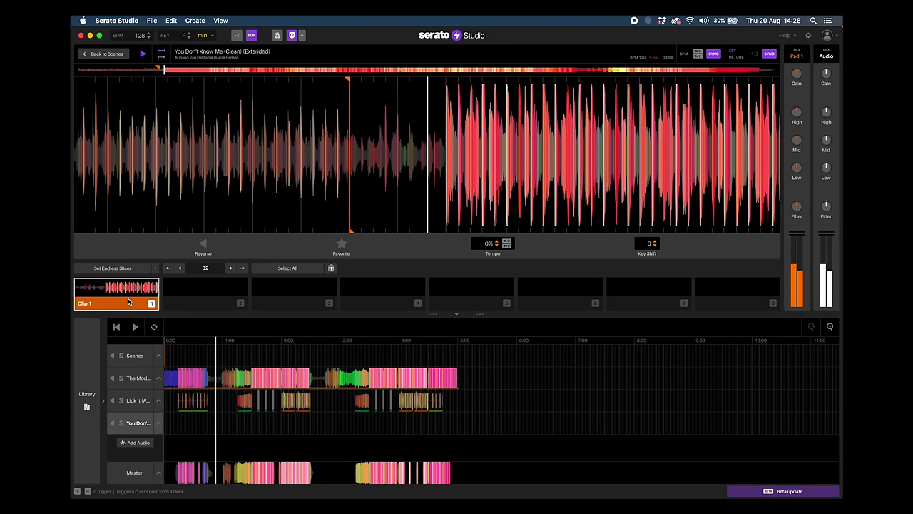
pyautogui.moveTo(393, 149); pyautogui.dragTo(443, 148)
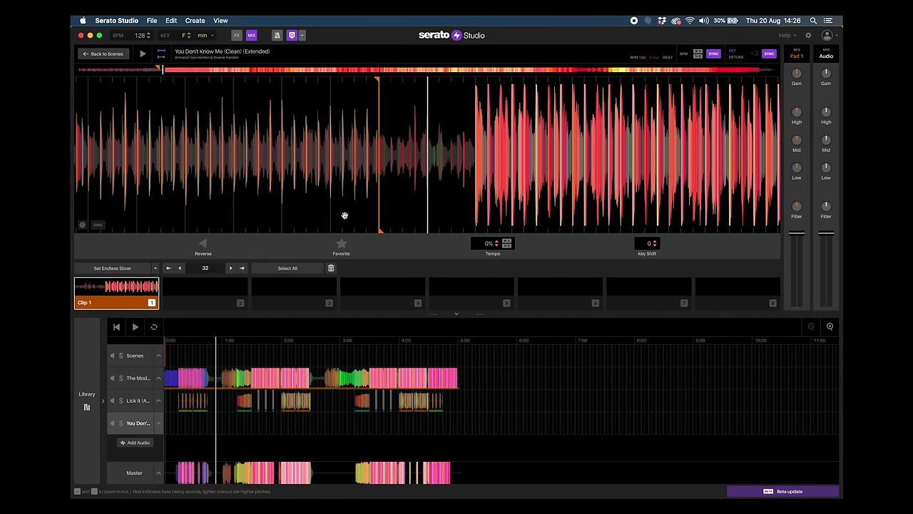
pyautogui.click(202, 304)
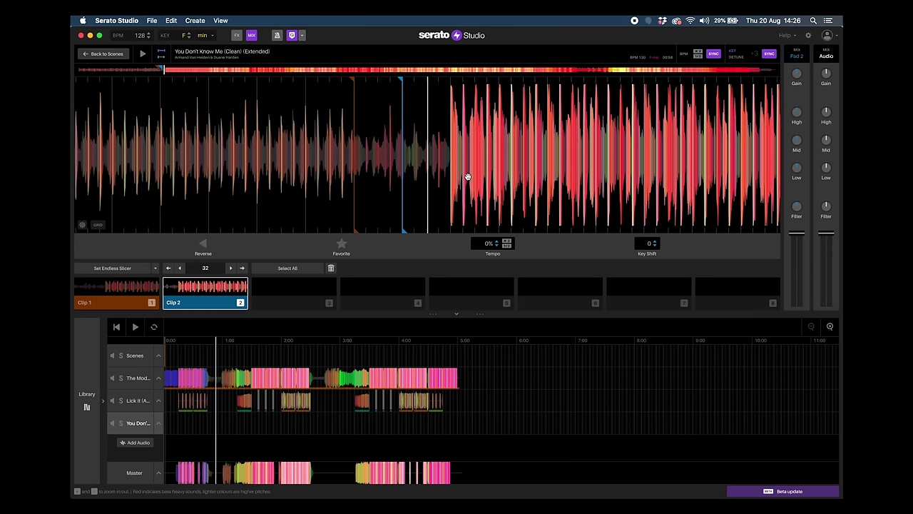
pyautogui.click(280, 302)
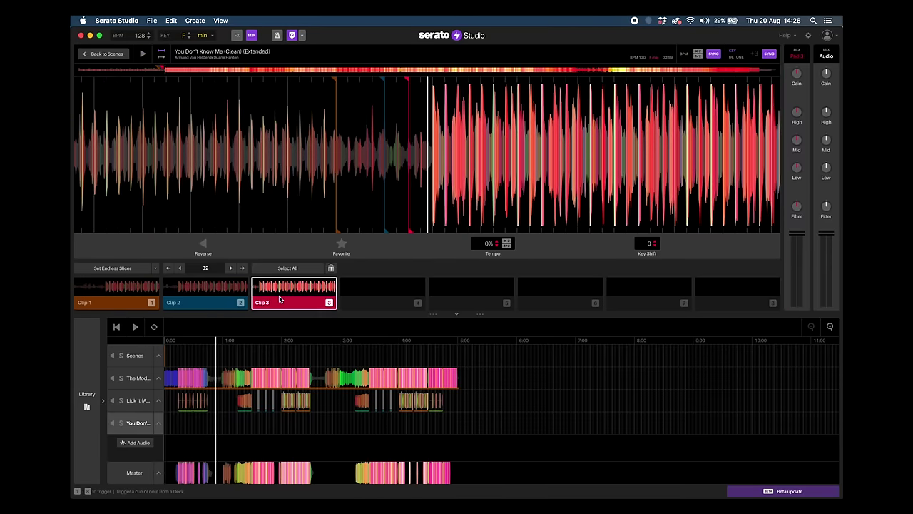
# Audition Clips 1, 2 and 3 of You Don't Know Me one after another.
pyautogui.press('1')
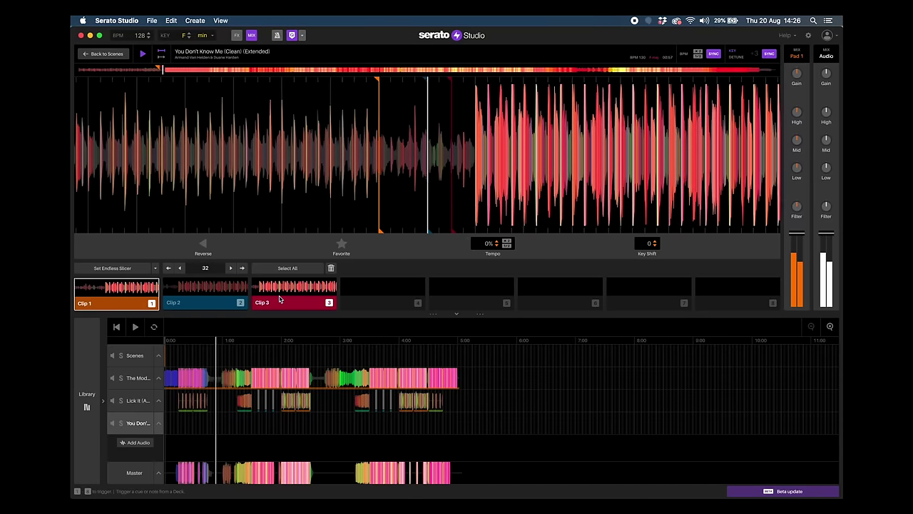
pyautogui.press('2')
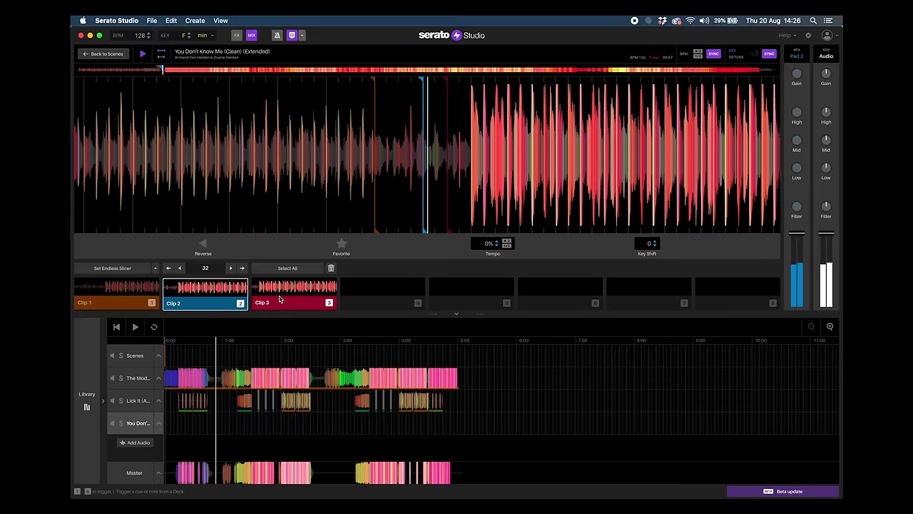
pyautogui.press('3')
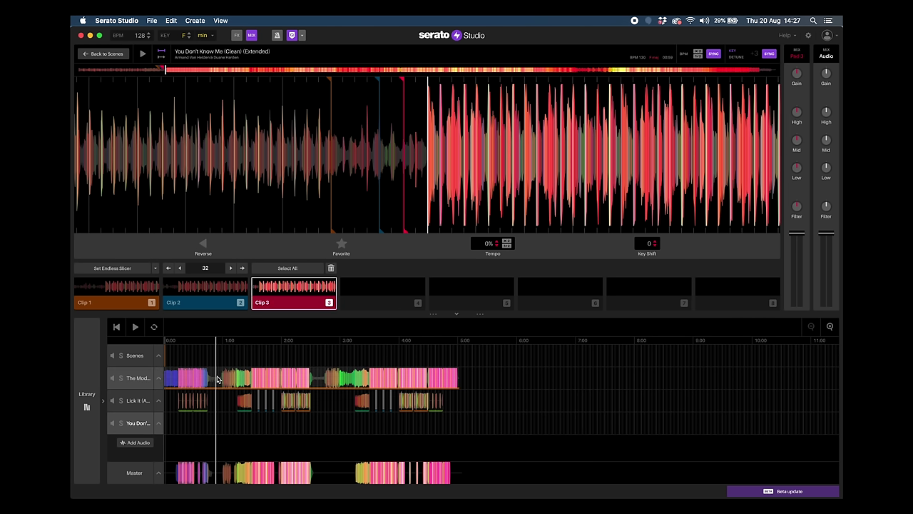
# Place Clip 2 on the You Don't Know Me track under the first short Lick It segment, about 1:35, and play the overlap.
pyautogui.click(250, 344)
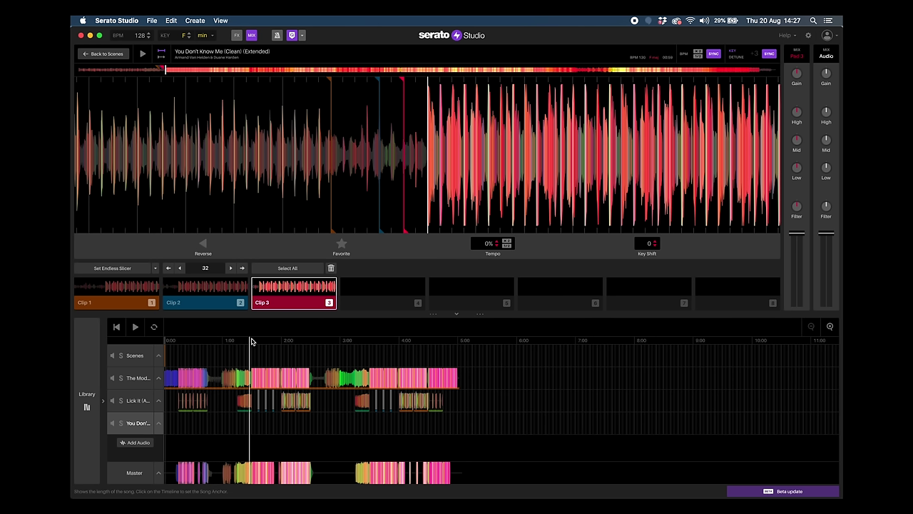
pyautogui.press('space')
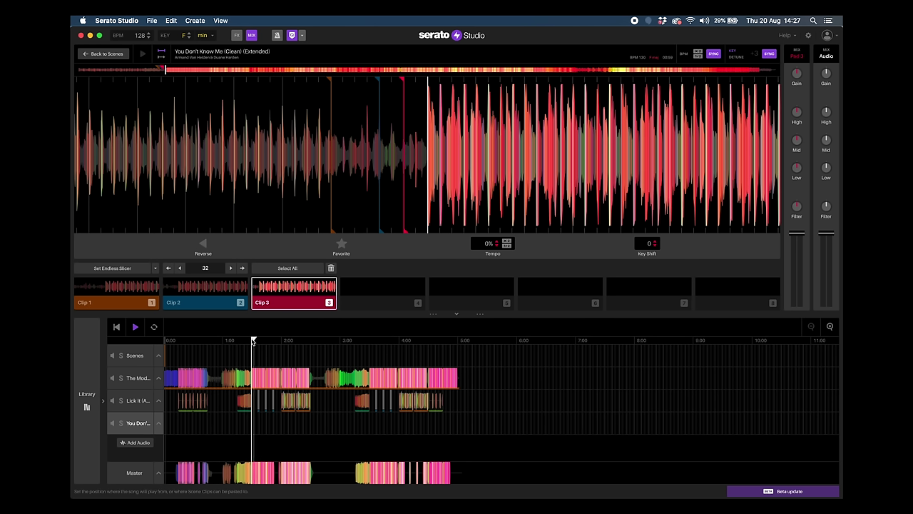
pyautogui.scroll(5, 275, 382)
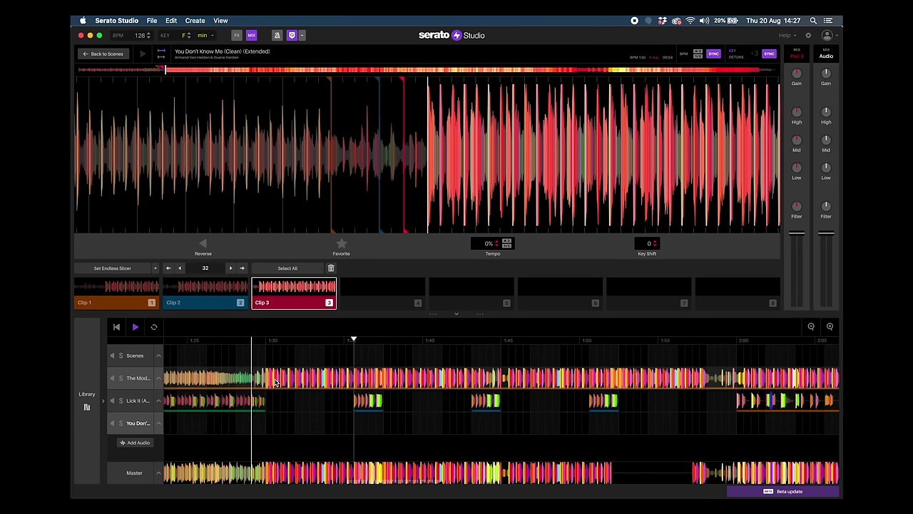
pyautogui.press('space')
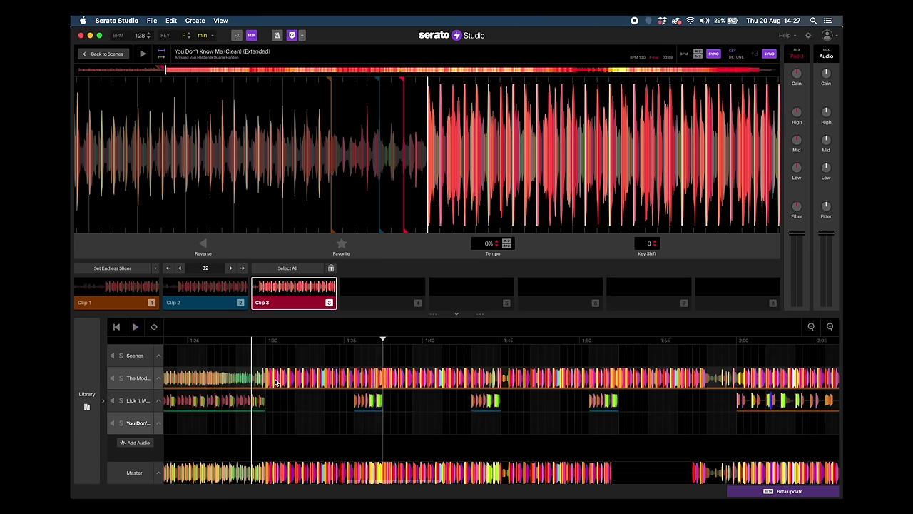
pyautogui.moveTo(190, 305); pyautogui.dragTo(381, 426)
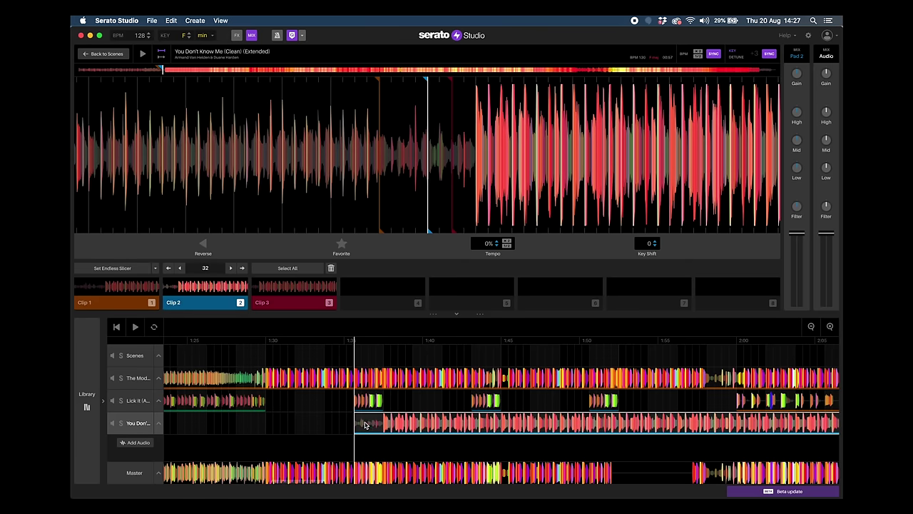
pyautogui.click(364, 424)
pyautogui.click(340, 341)
pyautogui.press('space')
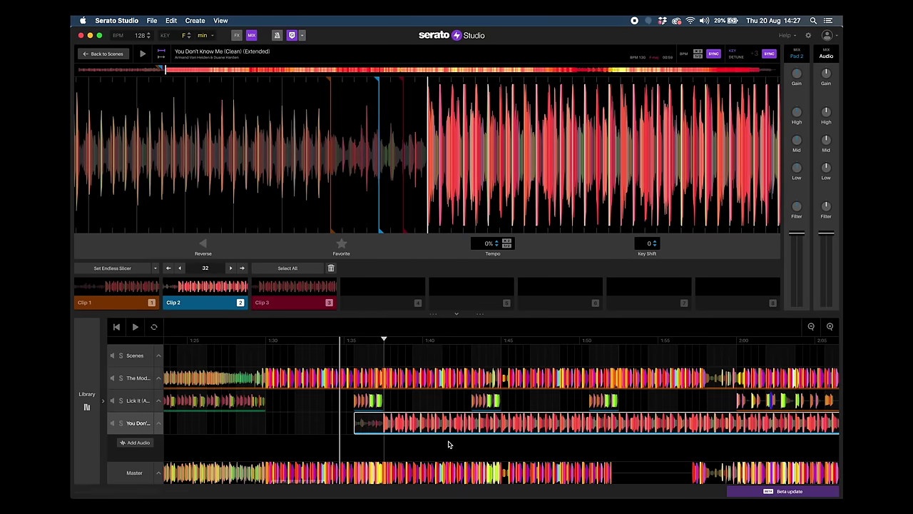
# Shorten the Clip 2 segment from its end to match the length of the short Lick It segment above it, ending at about 1:37.
pyautogui.press('super+minus')
pyautogui.press('super+minus')
pyautogui.press('super+minus')
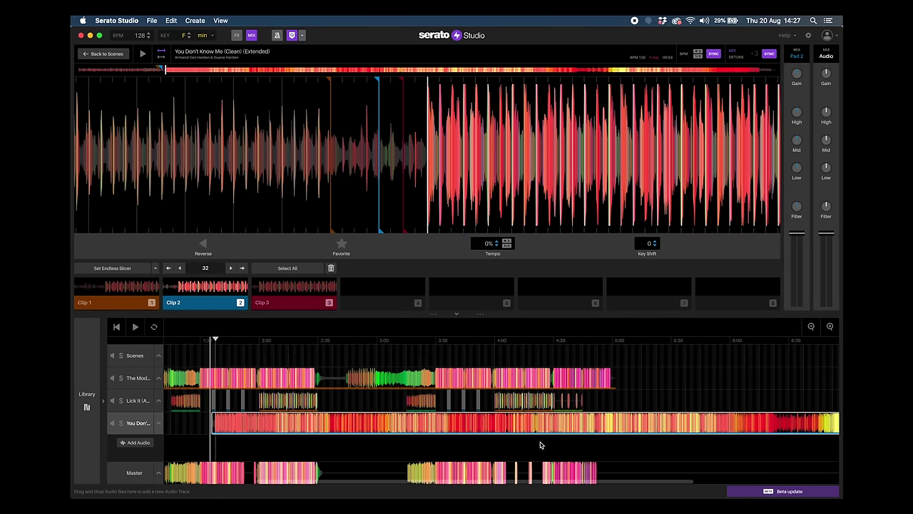
pyautogui.hscroll(5, 817, 419)
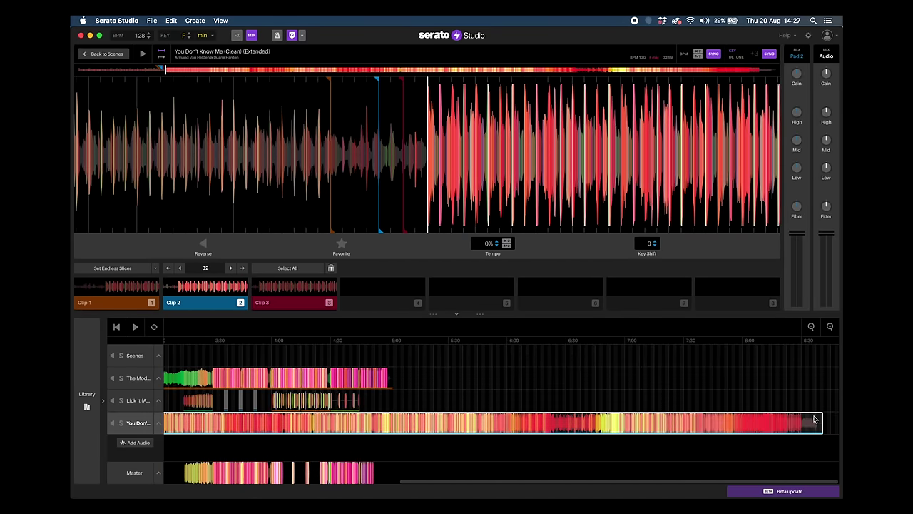
pyautogui.moveTo(822, 420); pyautogui.dragTo(228, 423)
pyautogui.hscroll(-5, 279, 424)
pyautogui.moveTo(370, 425); pyautogui.dragTo(189, 425)
pyautogui.hscroll(-1, 192, 425)
pyautogui.hscroll(-3, 192, 425)
pyautogui.moveTo(328, 428); pyautogui.dragTo(275, 426)
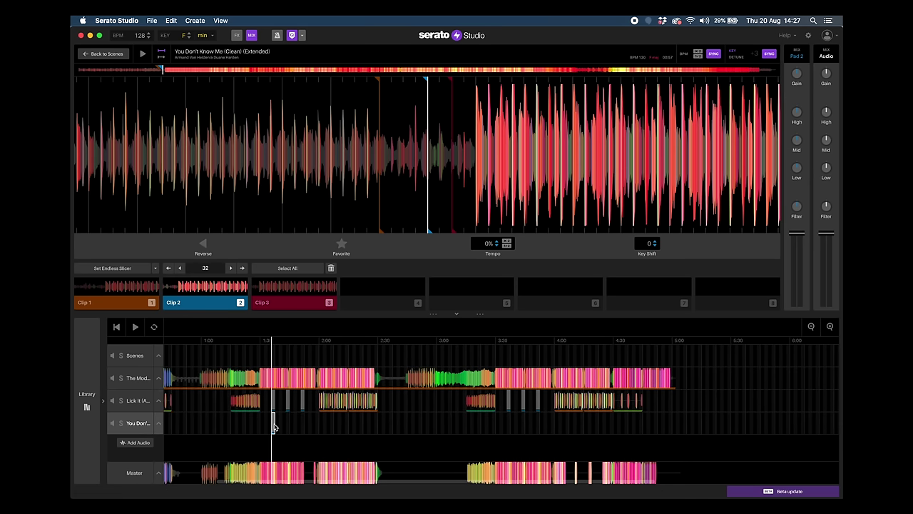
# Zoom in on the trimmed Clip 2 segment and play the song from about 1:34 to check it.
pyautogui.press('super+equal')
pyautogui.press('super+equal')
pyautogui.press('super+equal')
pyautogui.press('super+equal')
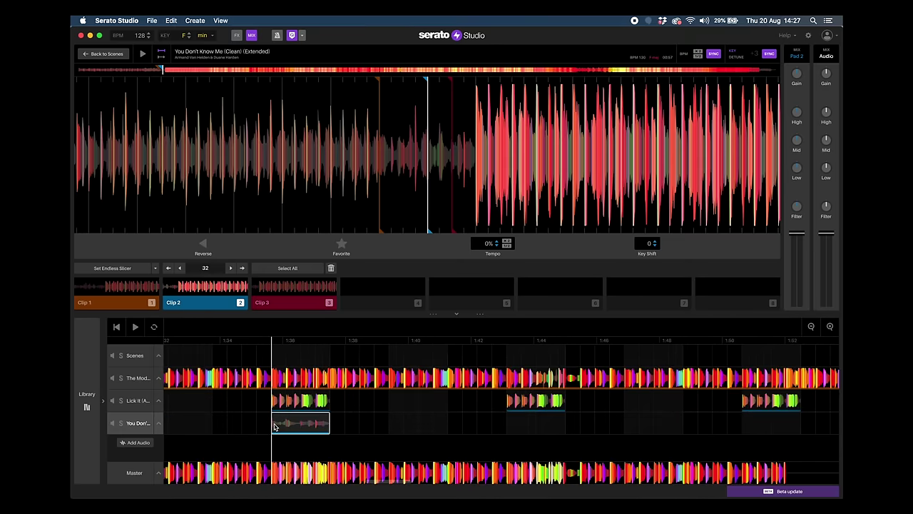
pyautogui.click(200, 344)
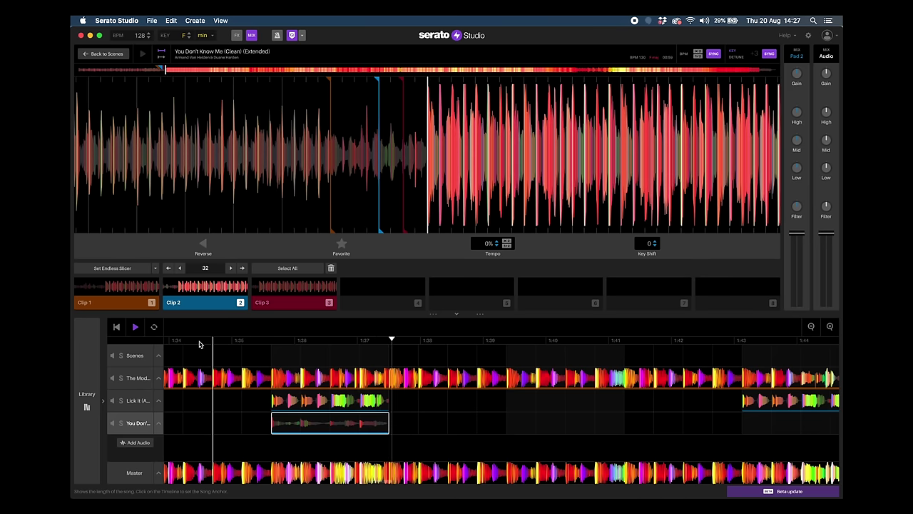
pyautogui.press('space')
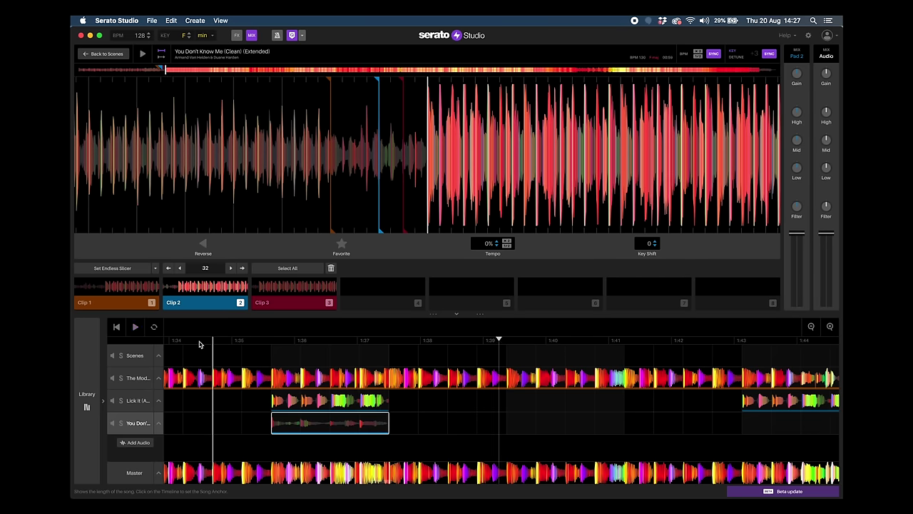
# Copy the trimmed Clip 2 segment under the other two short Lick It segments in the first drop, at about 1:42 and 1:50.
pyautogui.press('super+minus')
pyautogui.press('super+minus')
pyautogui.press('super+minus')
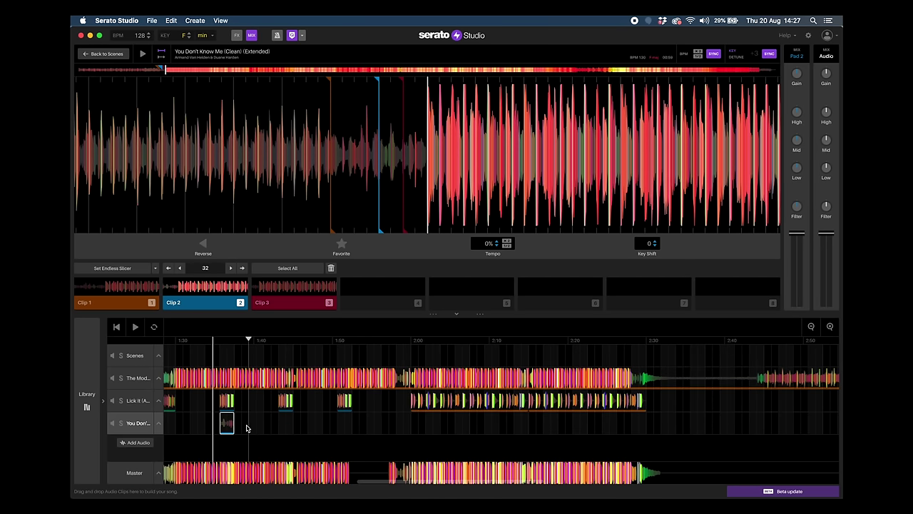
pyautogui.moveTo(226, 426); pyautogui.dragTo(340, 423)
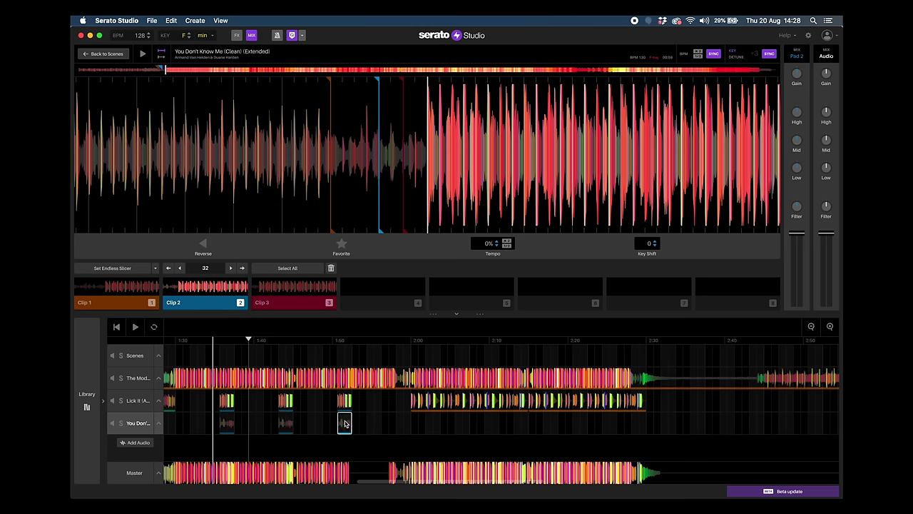
# Copy the trimmed Clip 2 segment under the three short Lick It segments in the second drop, at about 3:35, 3:42 and 3:50.
pyautogui.press('super+minus')
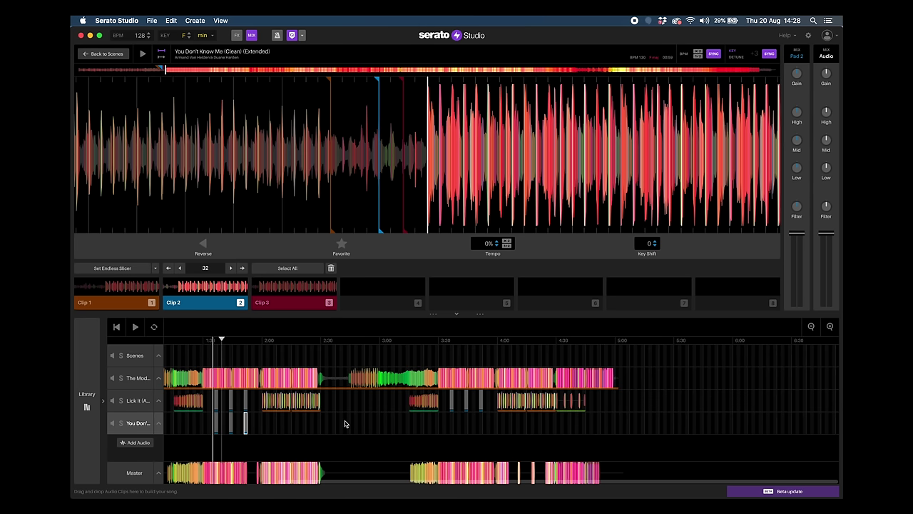
pyautogui.press('super+equal')
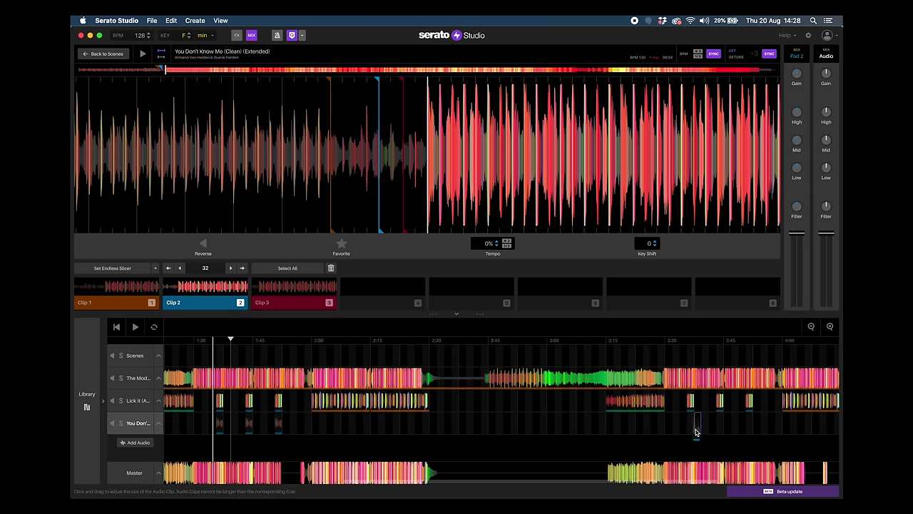
pyautogui.click(690, 427)
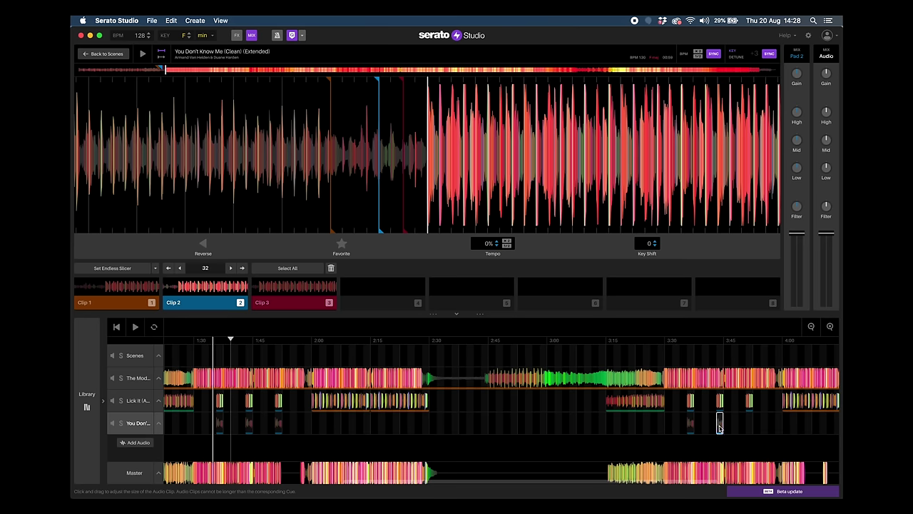
pyautogui.click(720, 427)
# Play the first drop from about 1:34 to review the Clip 2 segment together with Lick It.
pyautogui.press('super+minus')
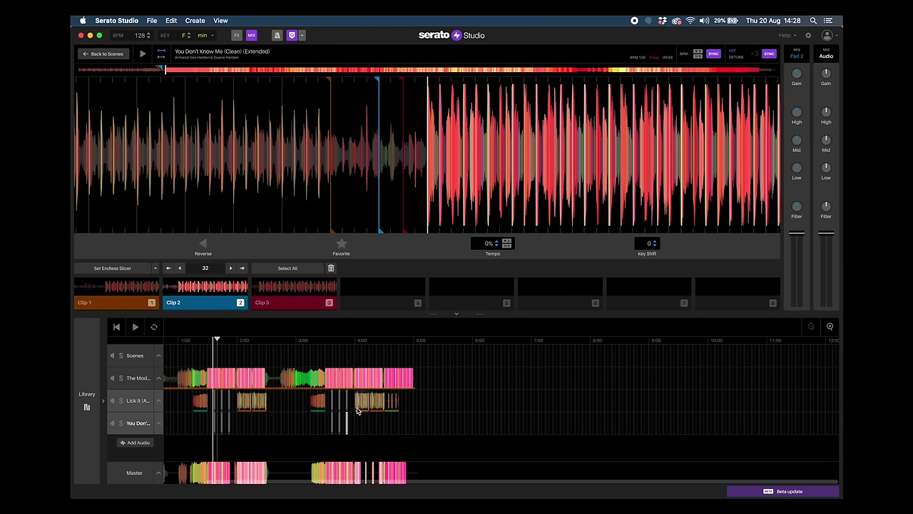
pyautogui.press('super+equal')
pyautogui.press('super+equal')
pyautogui.press('super+equal')
pyautogui.press('super+equal')
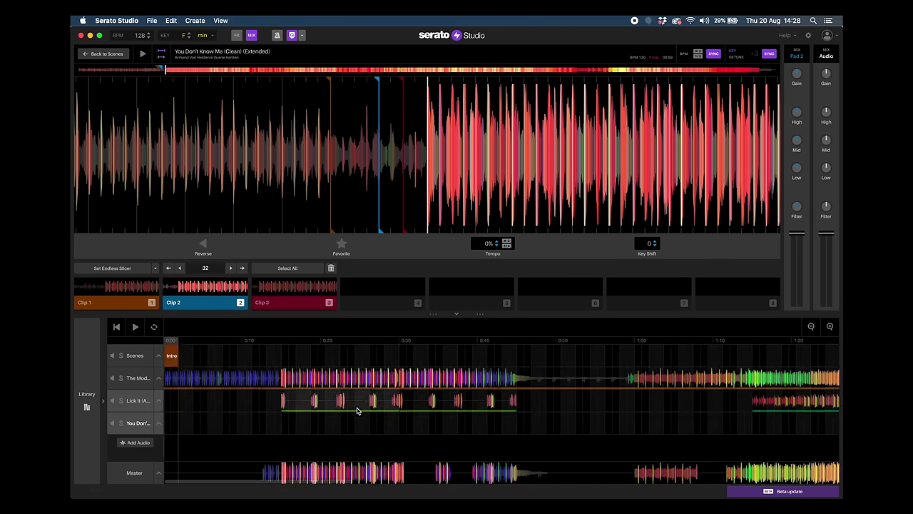
pyautogui.hscroll(3, 358, 410)
pyautogui.click(532, 341)
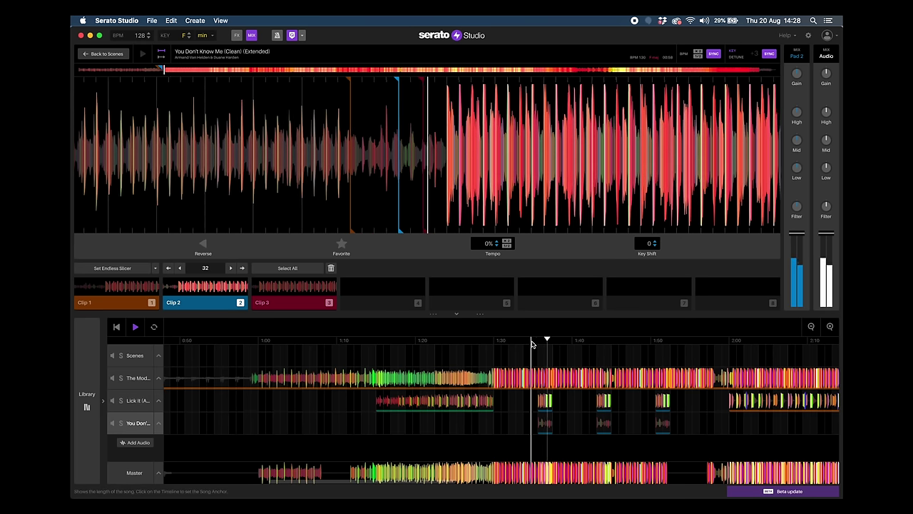
pyautogui.press('space')
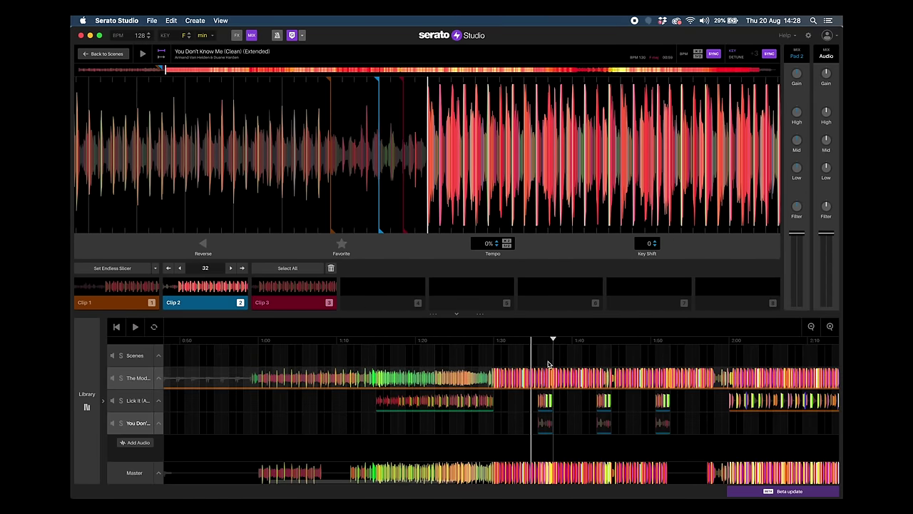
# Turn down the low and mid EQ of Clip 2 on the You Don't Know Me track, playing the first drop from about 1:35 to check.
pyautogui.click(539, 341)
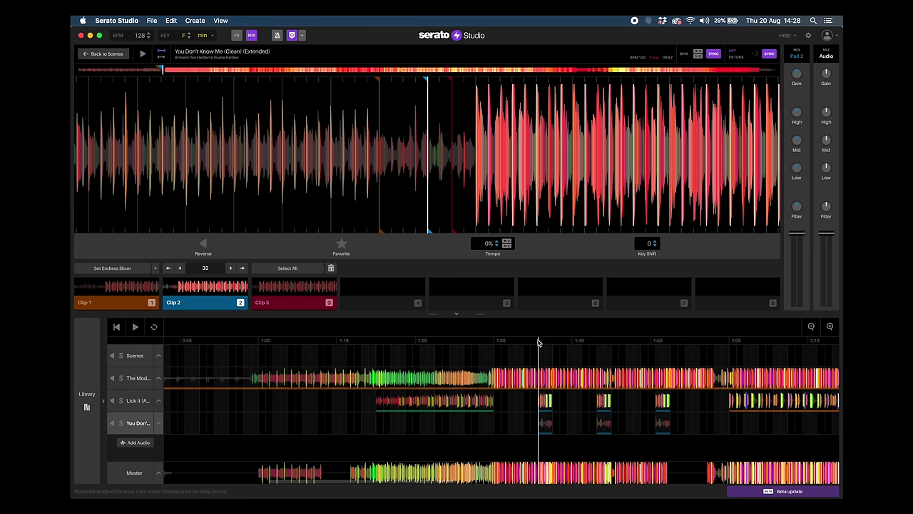
pyautogui.click(543, 427)
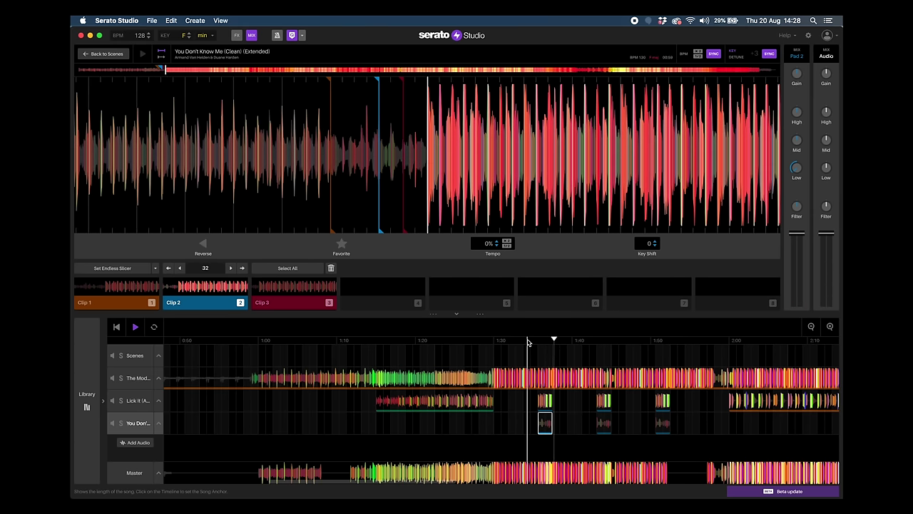
pyautogui.press('space')
pyautogui.moveTo(797, 140)
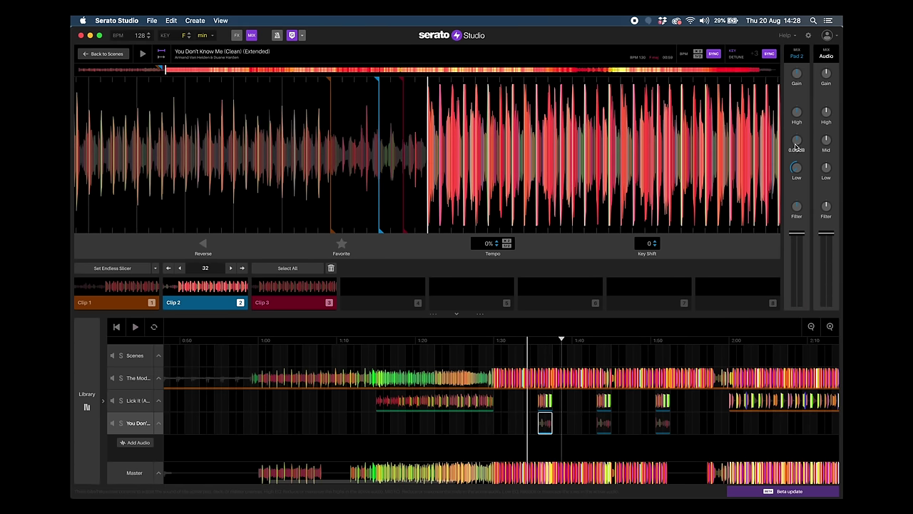
pyautogui.click(538, 341)
pyautogui.press('space')
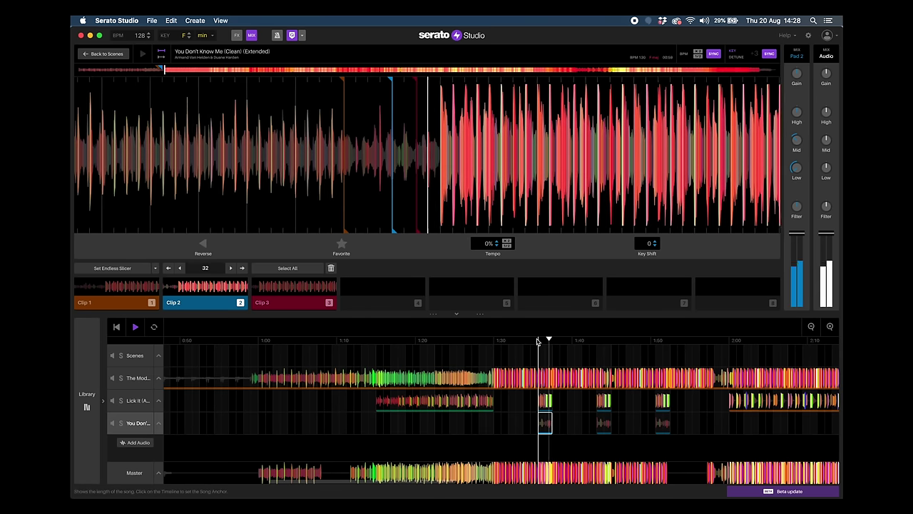
pyautogui.click(524, 341)
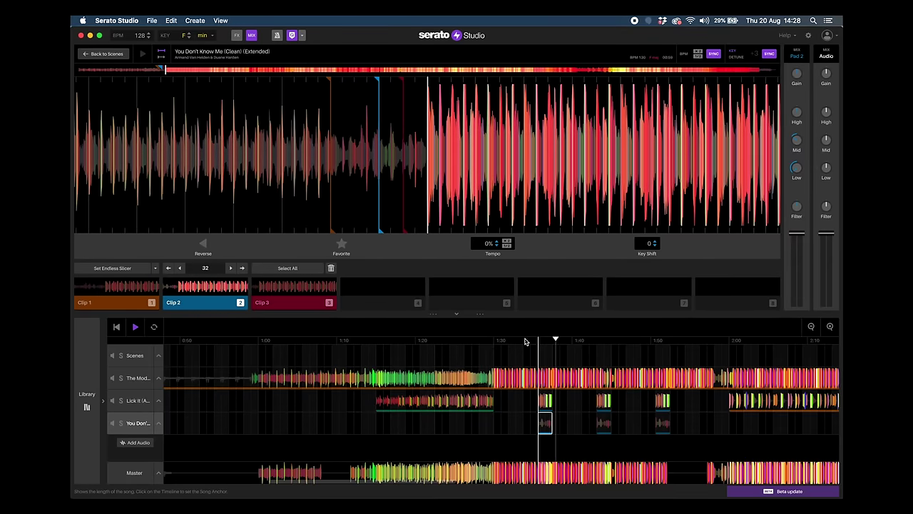
# Audition Clip 1 of You Don't Know Me and review the song arrangement from the intro through the first drop and second breakdown.
pyautogui.click(118, 303)
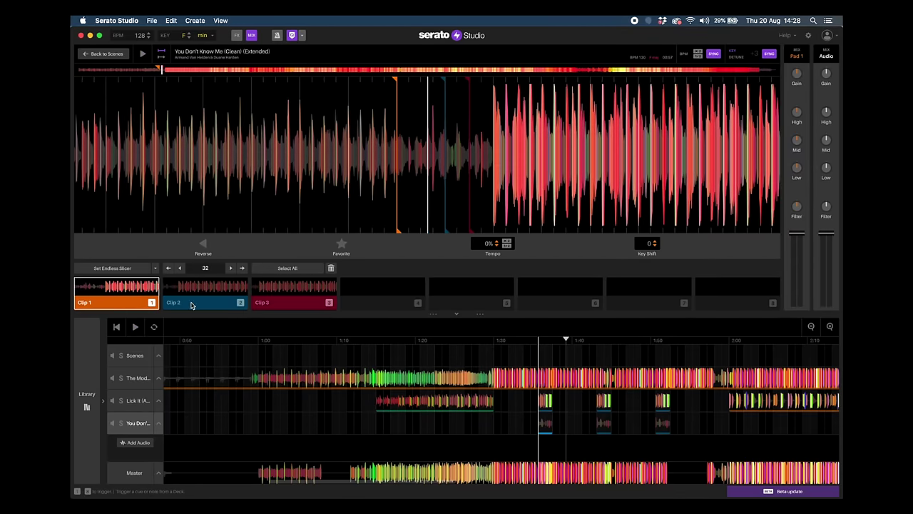
pyautogui.hscroll(-5, 271, 355)
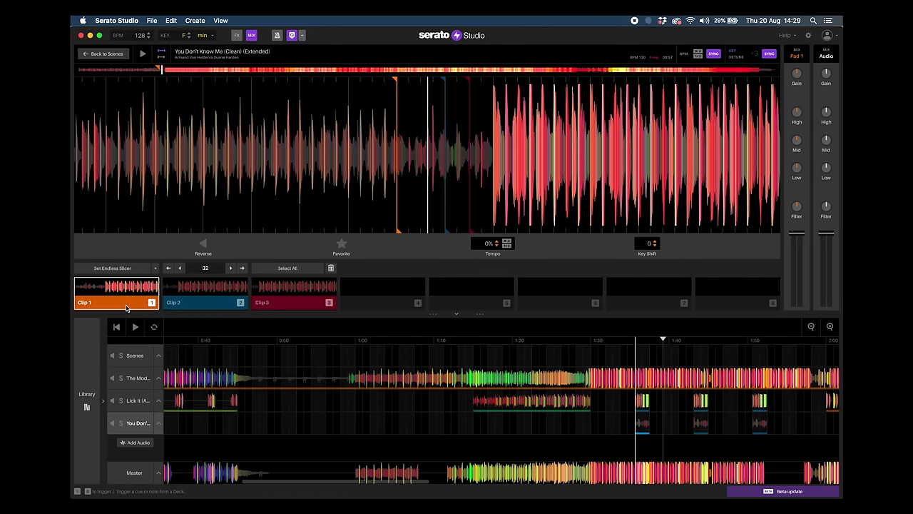
pyautogui.hscroll(3, 387, 399)
pyautogui.hscroll(10, 387, 399)
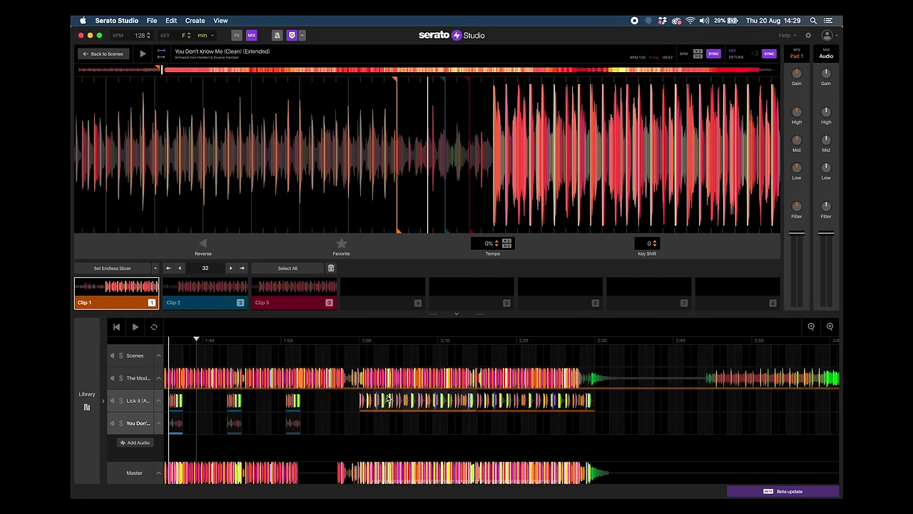
pyautogui.press('super+minus')
pyautogui.hscroll(-15, 269, 402)
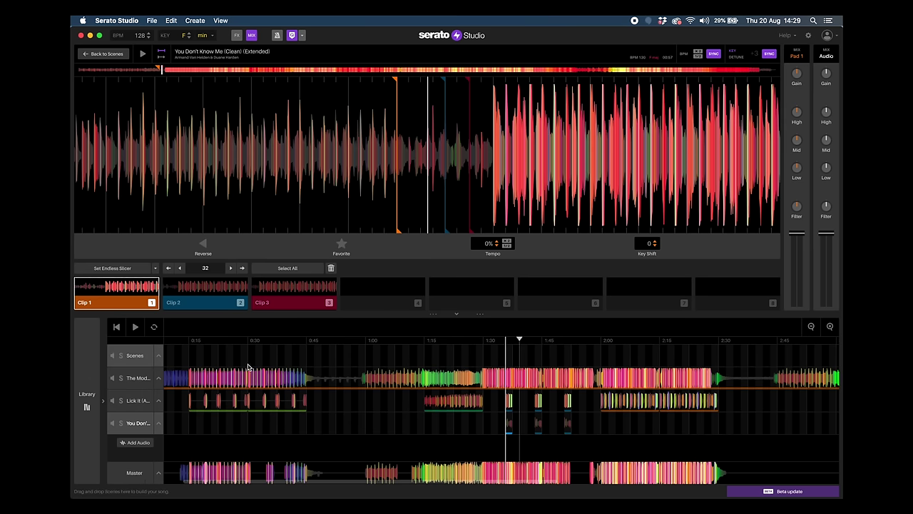
pyautogui.hscroll(-3, 249, 368)
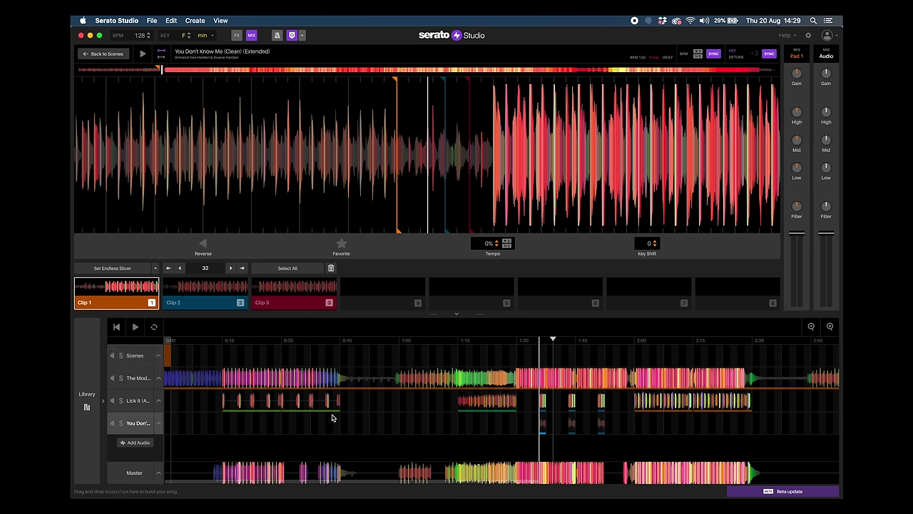
# Audition Clips 1, 2 and 3 of the Lick It track and place the song position at about 0:45.
pyautogui.click(147, 401)
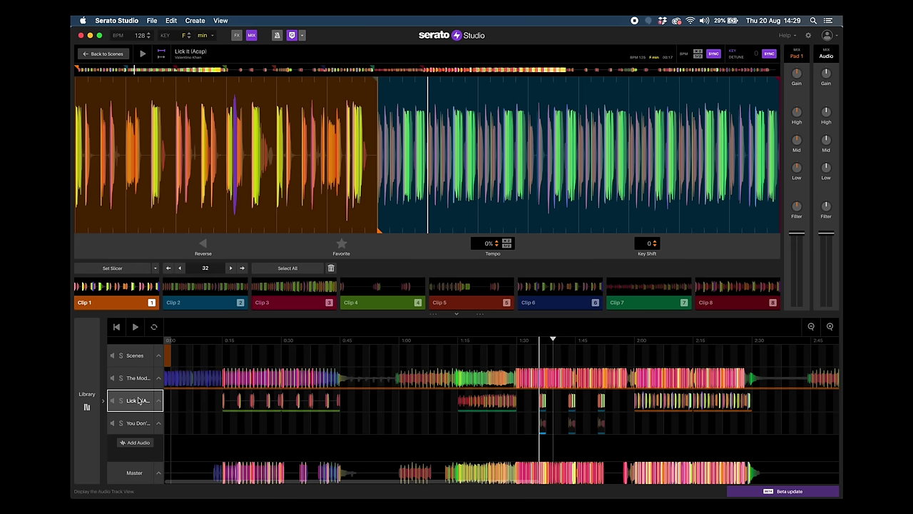
pyautogui.click(141, 308)
pyautogui.click(196, 307)
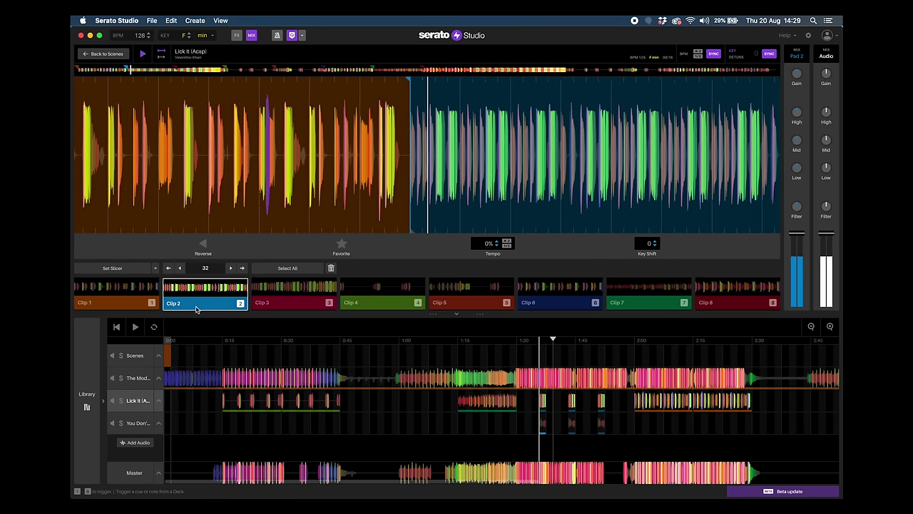
pyautogui.click(279, 309)
pyautogui.click(341, 342)
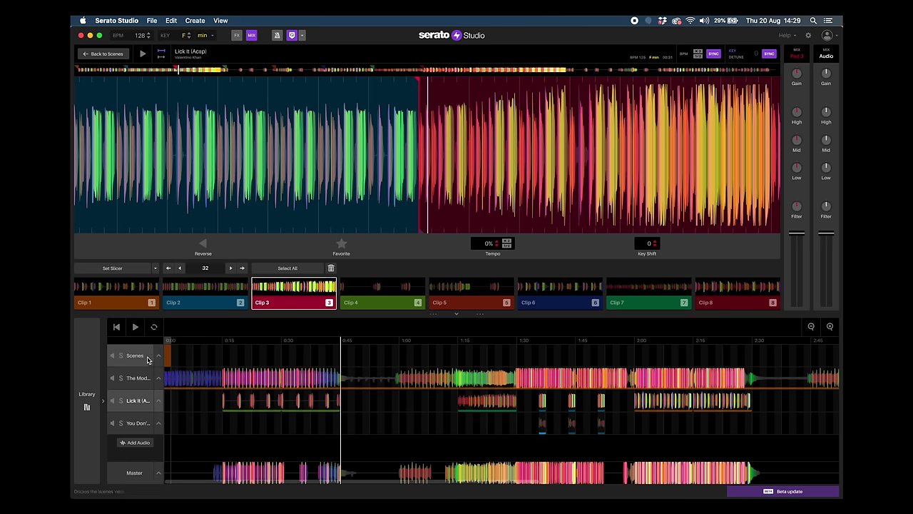
# Add a sample deck to the Intro scene and load Lick It (Acap) from the library into it.
pyautogui.click(142, 359)
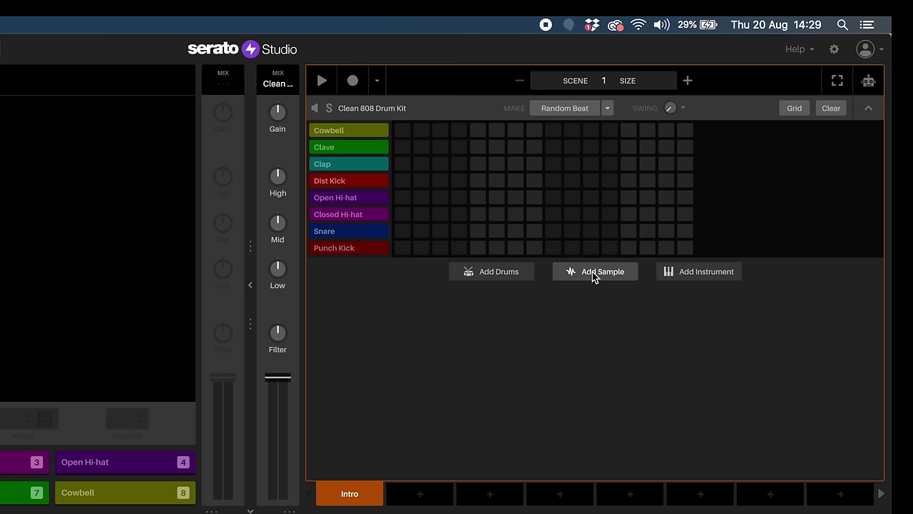
pyautogui.click(602, 275)
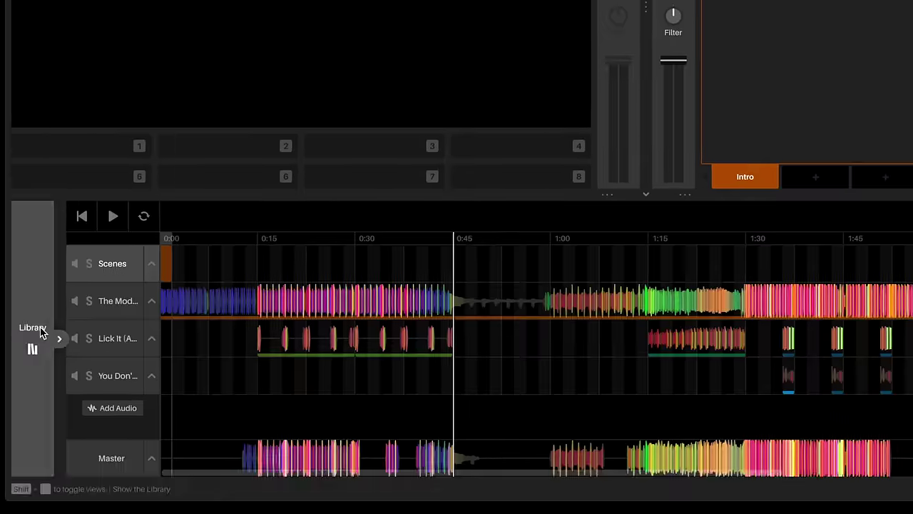
pyautogui.click(31, 332)
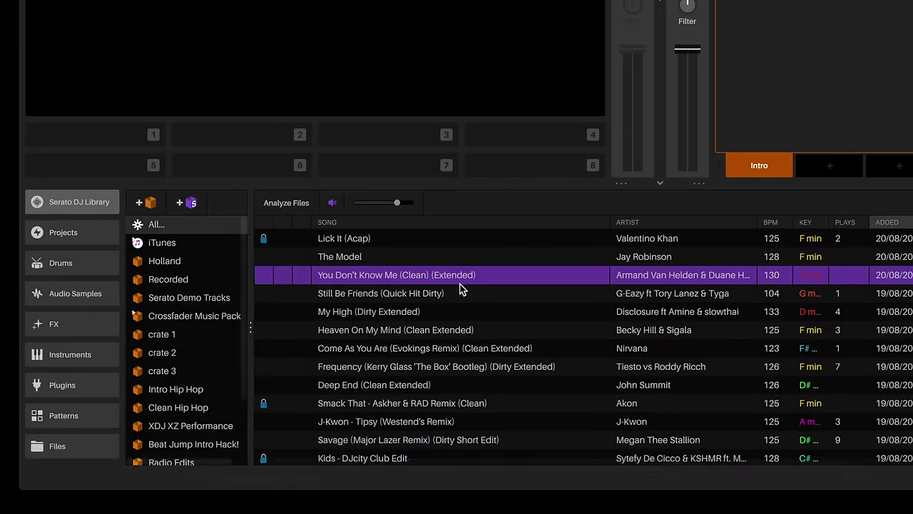
pyautogui.moveTo(352, 243); pyautogui.dragTo(364, 349)
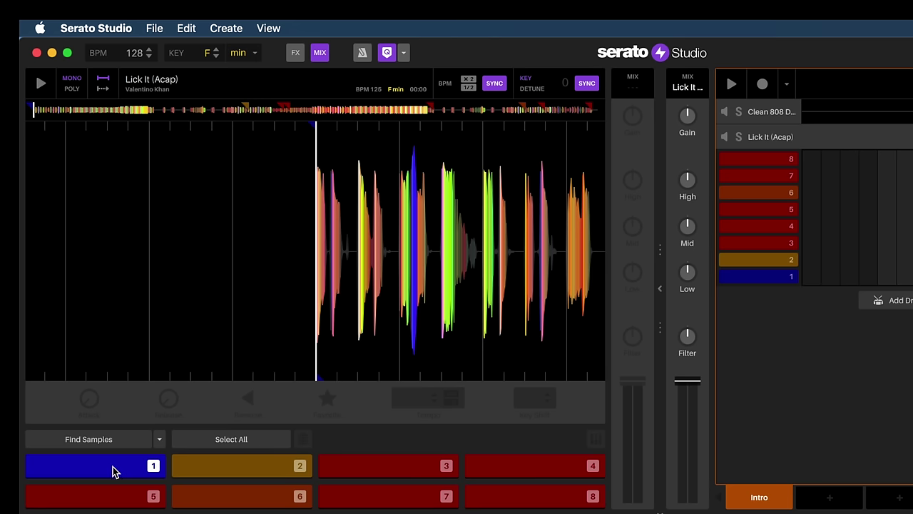
# Audition Lick It sample pads 2 to 8 one after another.
pyautogui.click(233, 465)
pyautogui.click(358, 466)
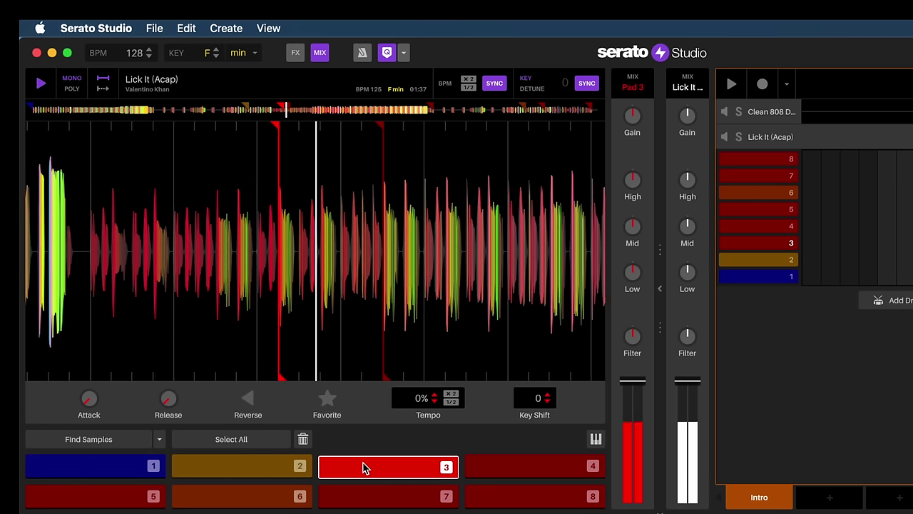
pyautogui.click(527, 469)
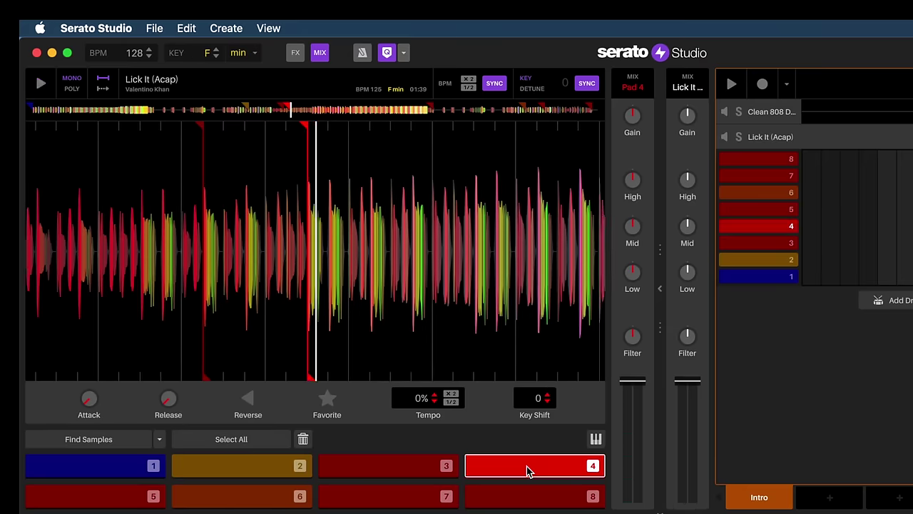
pyautogui.click(102, 503)
pyautogui.click(241, 496)
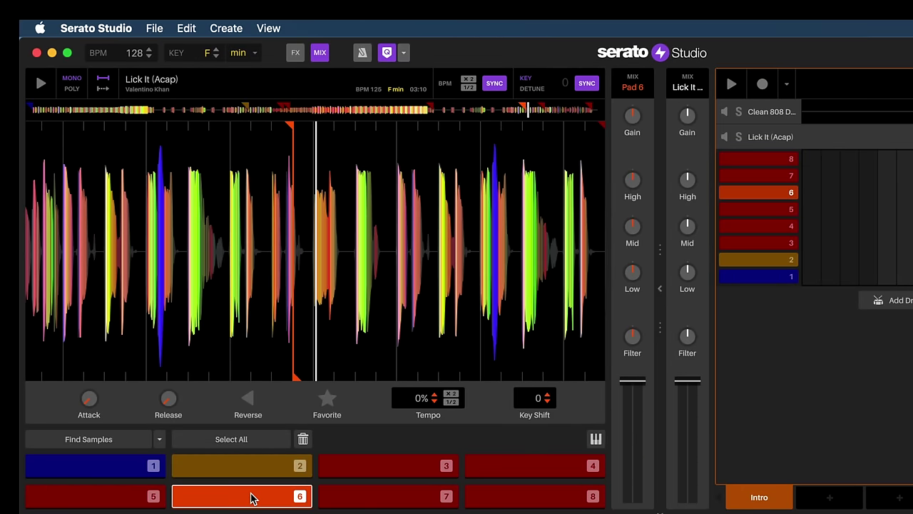
pyautogui.click(394, 495)
pyautogui.click(536, 504)
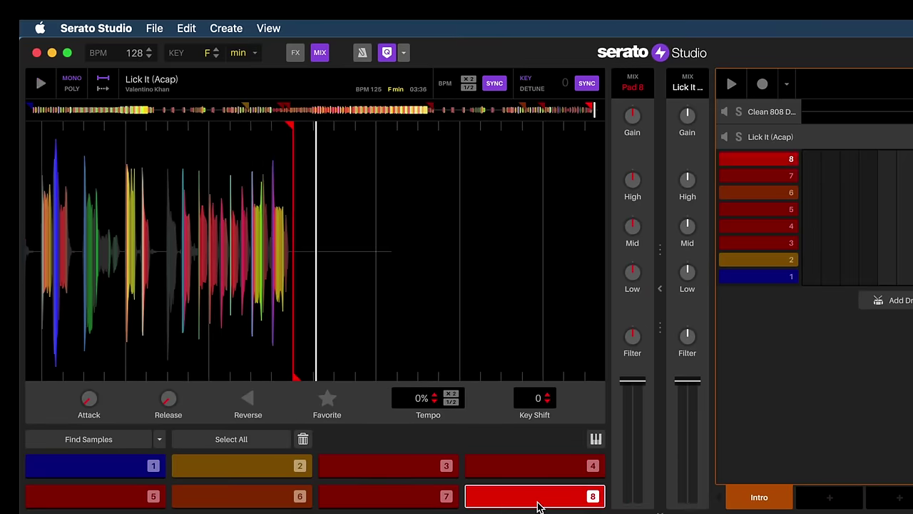
# Replay Lick It sample pads 7, 3 and 4 to compare their vocal snippets.
pyautogui.click(369, 499)
pyautogui.click(538, 475)
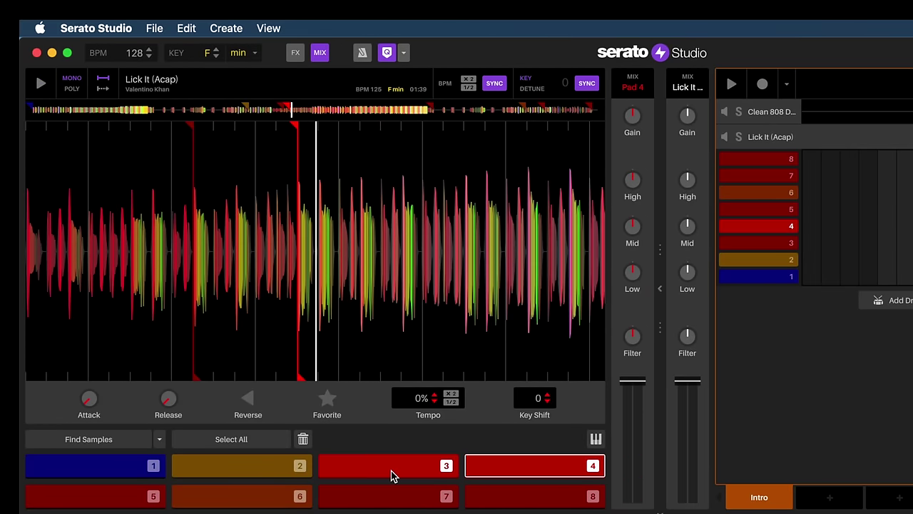
pyautogui.click(392, 467)
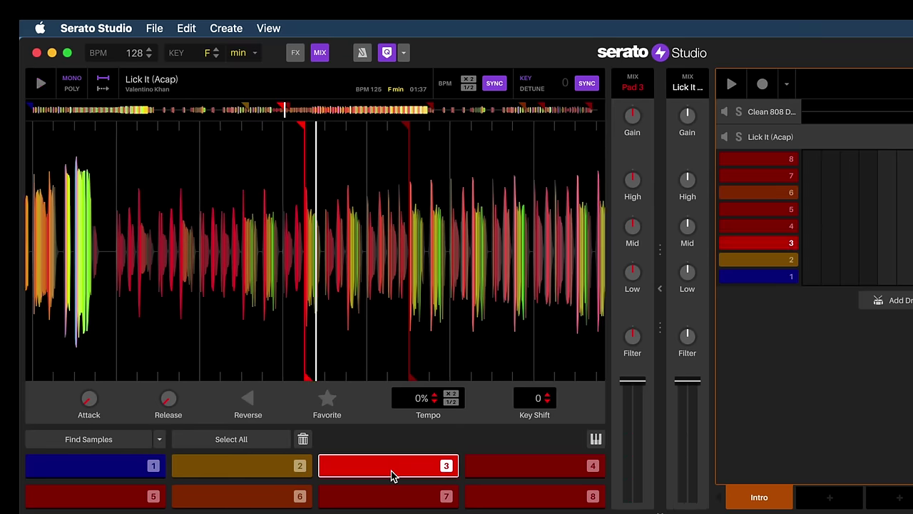
pyautogui.click(502, 468)
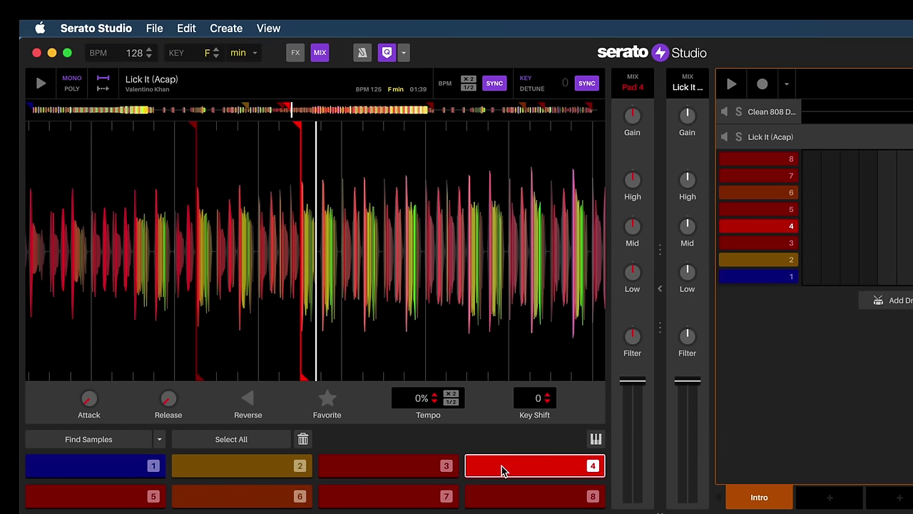
pyautogui.click(502, 467)
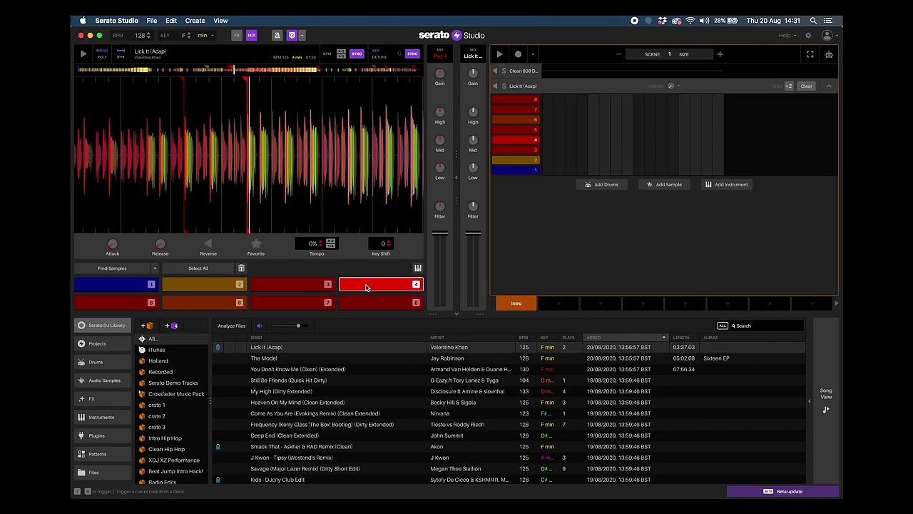
pyautogui.click(366, 288)
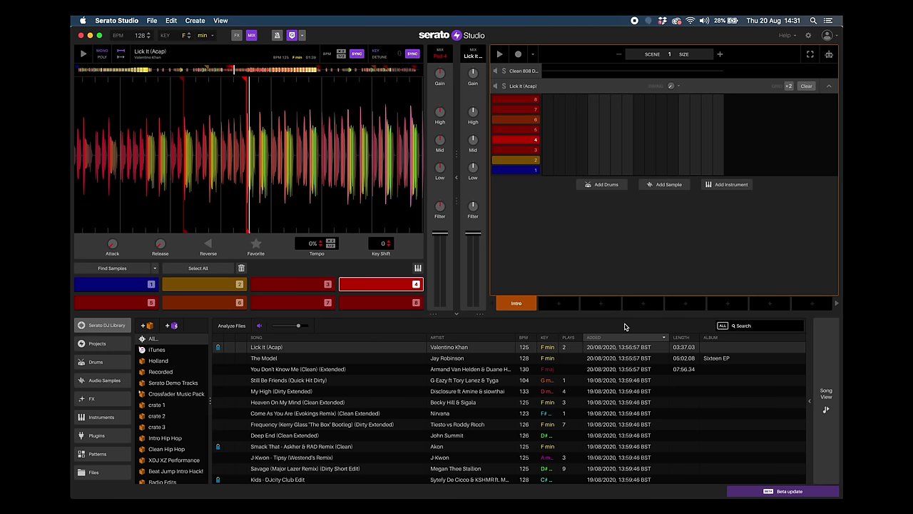
# Return to the song view, extend the Intro scene to size 2 and turn on the metronome.
pyautogui.click(826, 399)
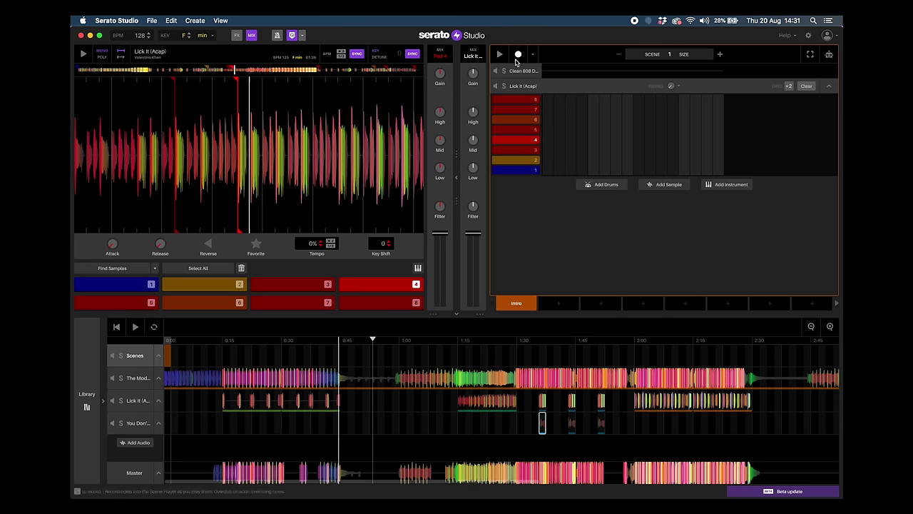
pyautogui.click(721, 57)
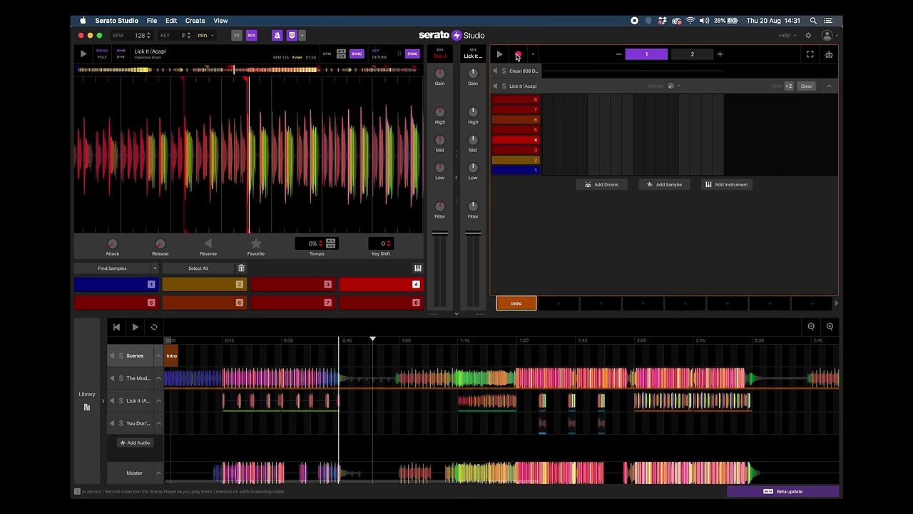
# Record three Lick It pad 4 notes in each half of the Intro scene and play the pattern back.
pyautogui.click(517, 57)
pyautogui.press('4')
pyautogui.press('4')
pyautogui.press('4')
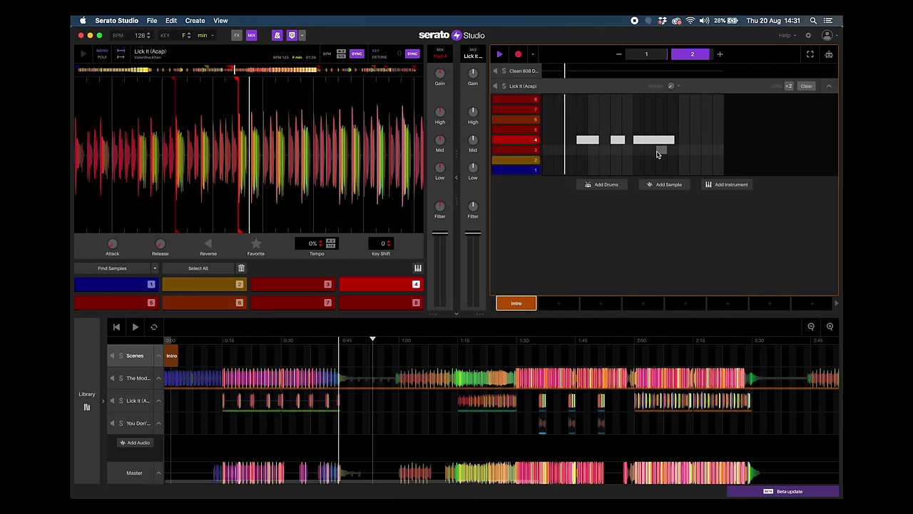
pyautogui.press('space')
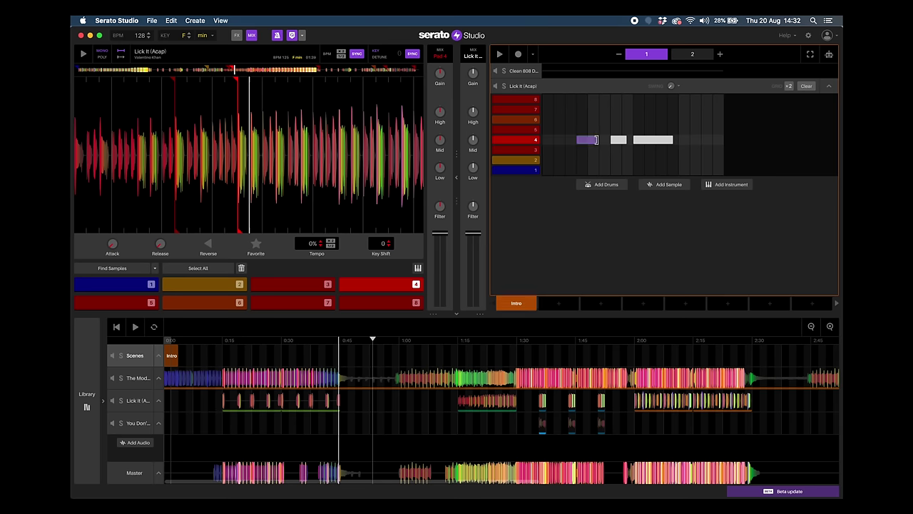
pyautogui.press('space')
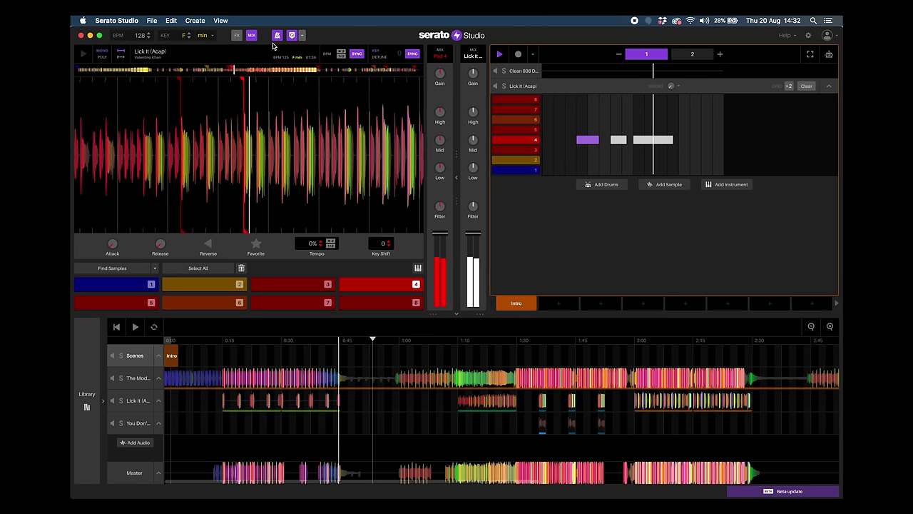
pyautogui.press('space')
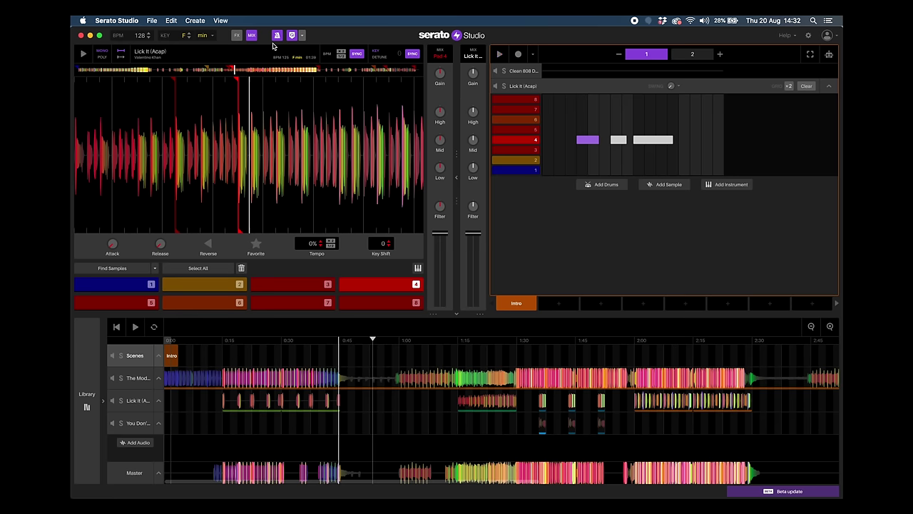
# Audition Lick It pad 7 and overdub one pad 7 note at the start of the Intro scene's second half.
pyautogui.press('7')
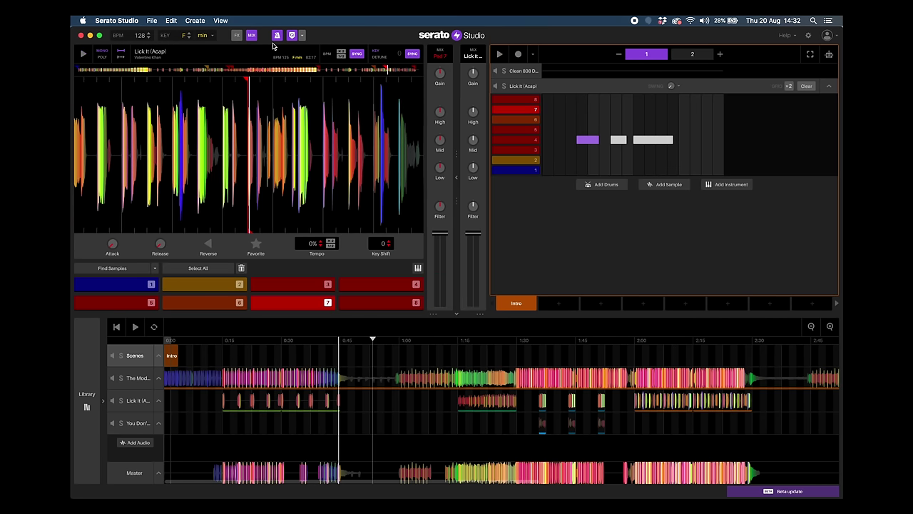
pyautogui.click(518, 55)
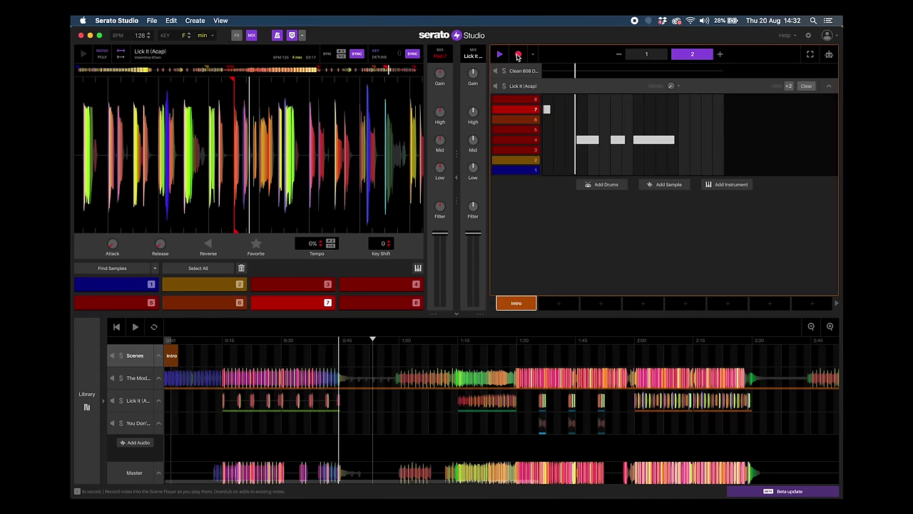
pyautogui.click(518, 56)
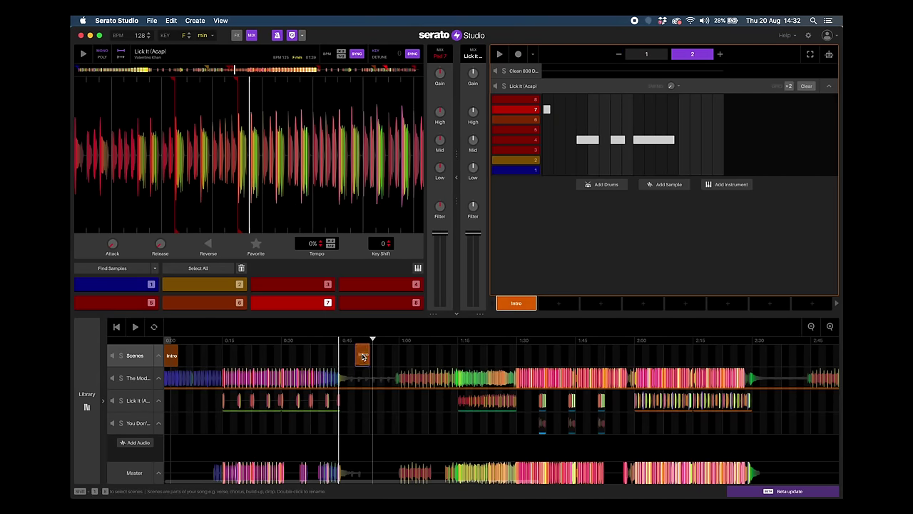
# Place four Intro scenes back to back on the Scenes track from about 0:43 and play the transition into them.
pyautogui.moveTo(348, 357); pyautogui.dragTo(347, 357)
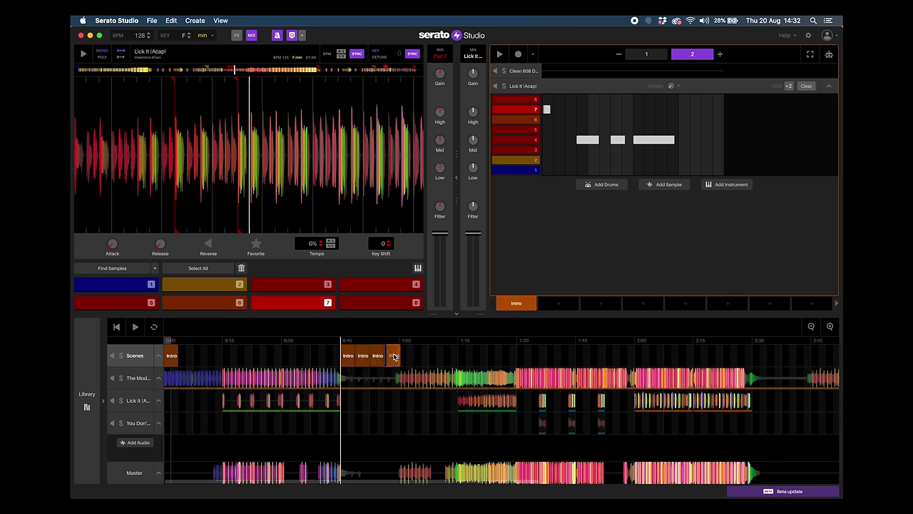
pyautogui.click(334, 341)
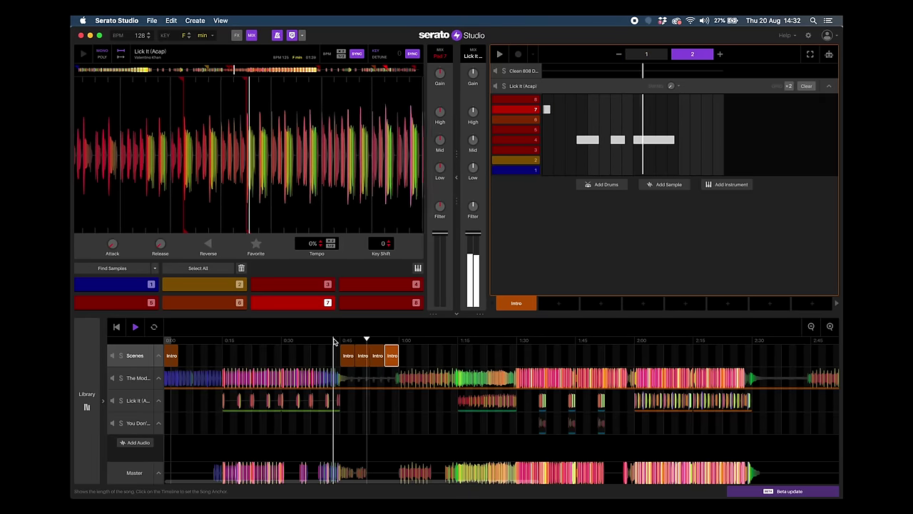
pyautogui.press('7')
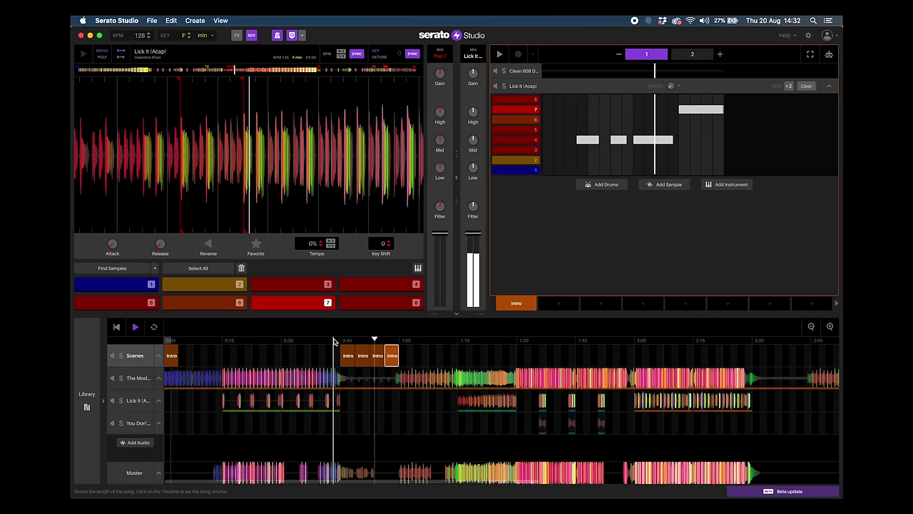
pyautogui.press('space')
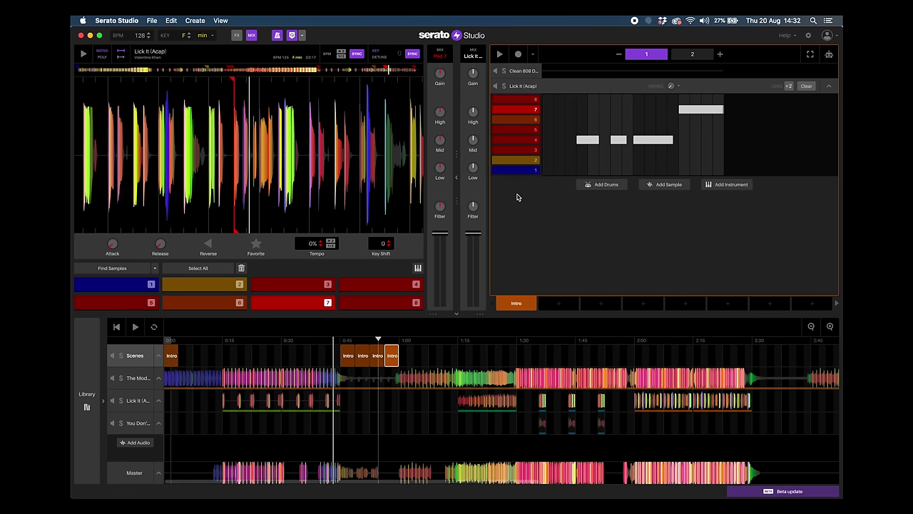
# Audition Lick It pad 7 and turn its channel filter down to about -16.4.
pyautogui.click(516, 110)
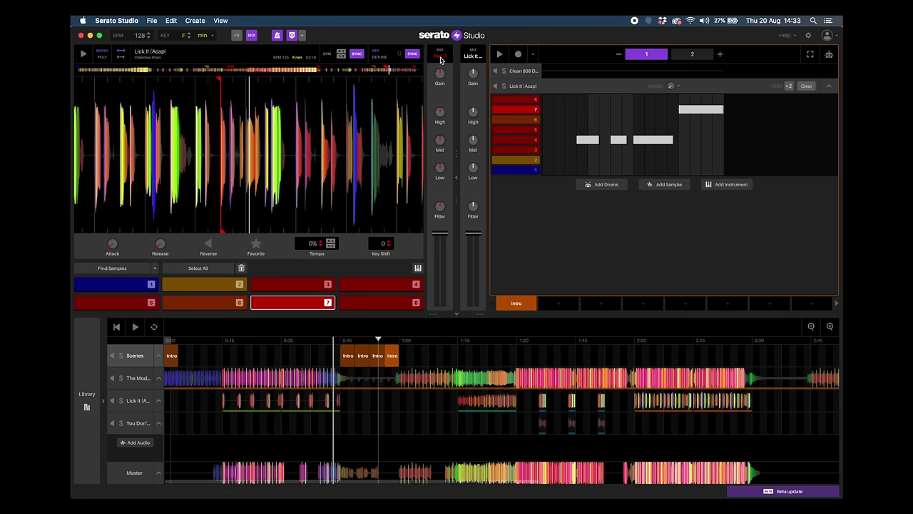
pyautogui.moveTo(441, 143)
pyautogui.click(515, 110)
pyautogui.moveTo(441, 206)
pyautogui.click(515, 109)
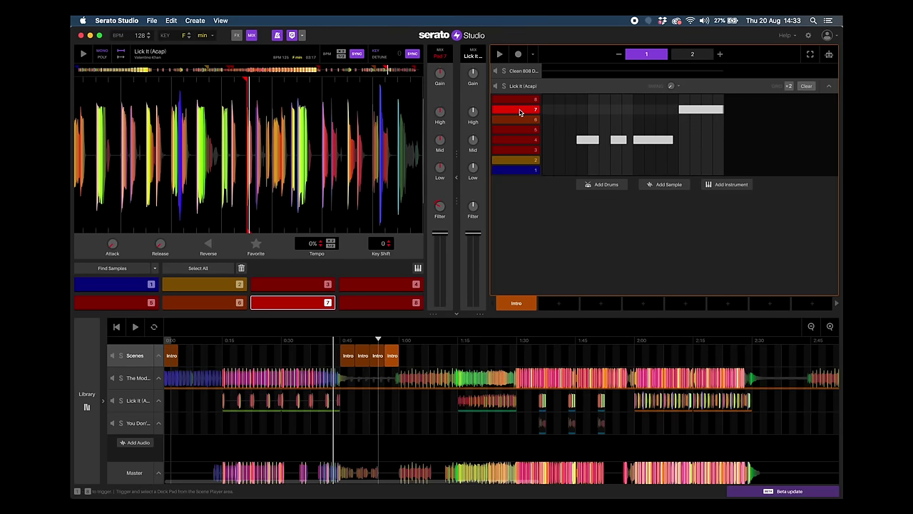
pyautogui.moveTo(441, 216); pyautogui.dragTo(441, 227)
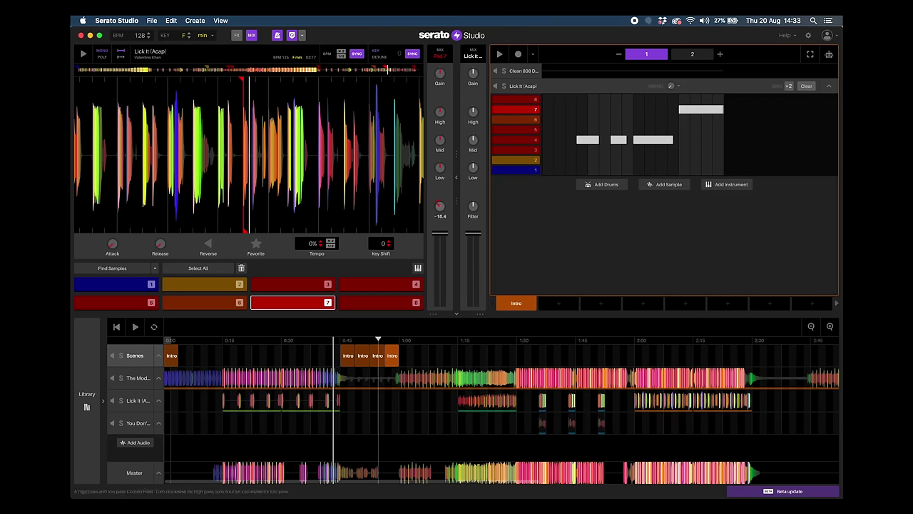
# Reduce Lick It pad 7's low EQ, check it in song playback and turn off the metronome.
pyautogui.click(509, 112)
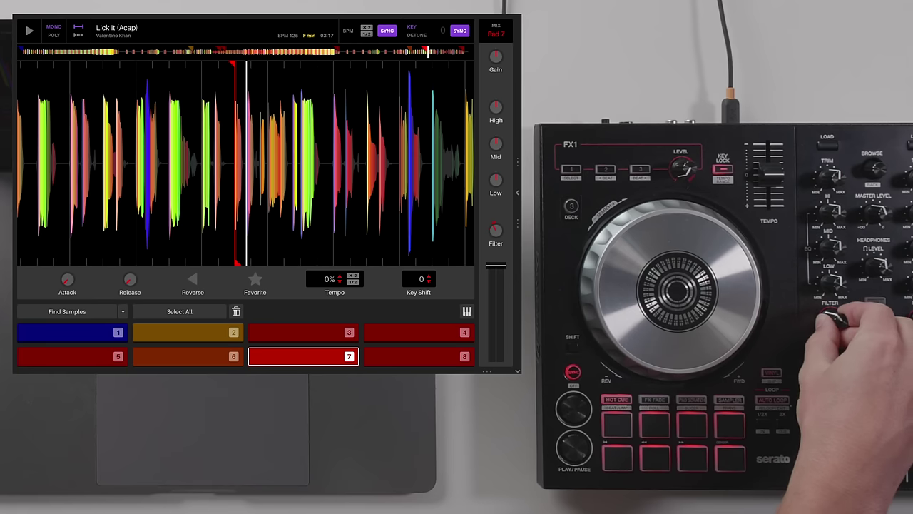
pyautogui.press('space')
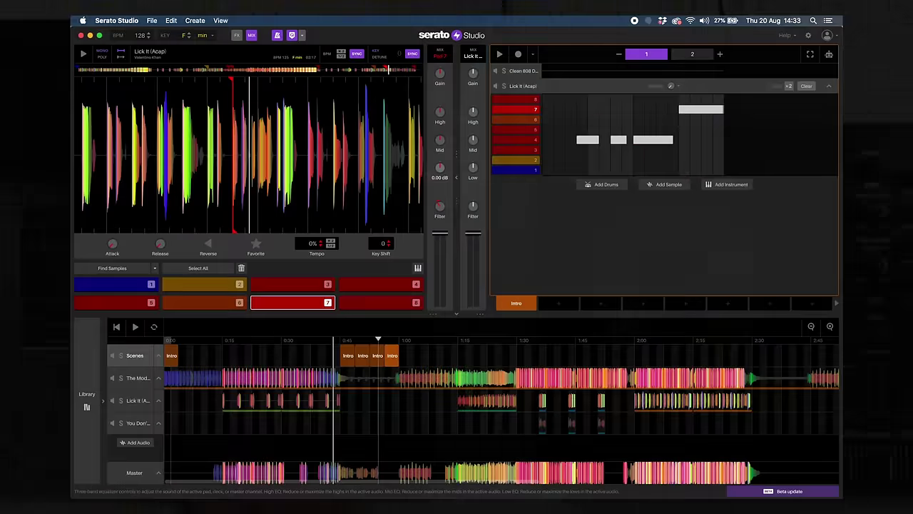
pyautogui.click(509, 113)
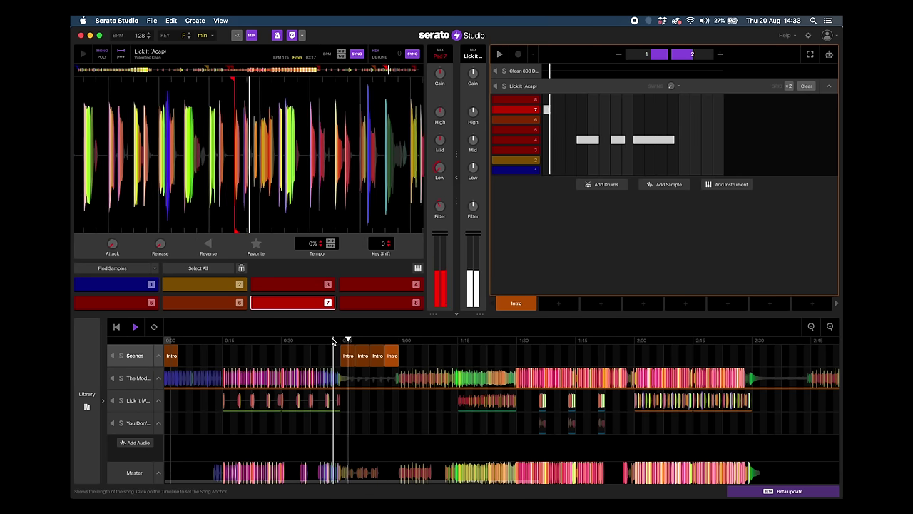
pyautogui.click(277, 35)
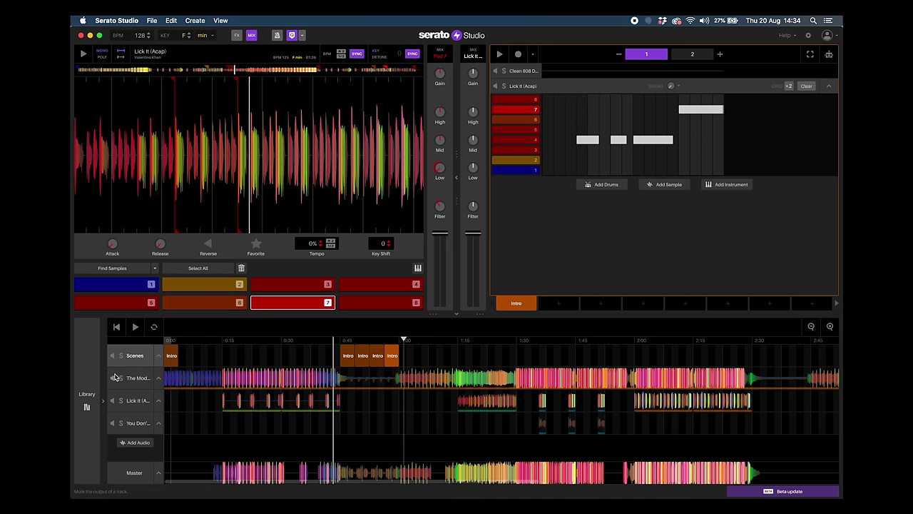
# Compare the Lick It audio track's clips with the scene deck's sample pads, auditioning pads 3 and 2.
pyautogui.click(136, 401)
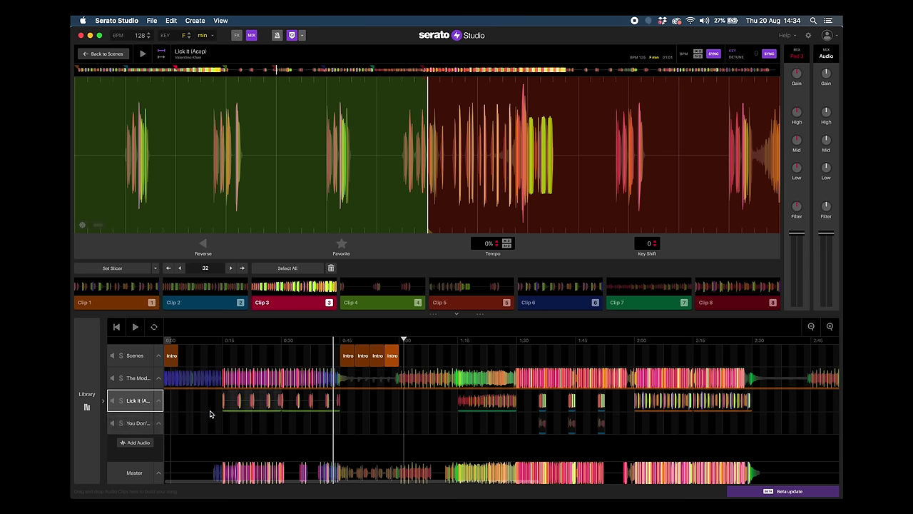
pyautogui.click(135, 361)
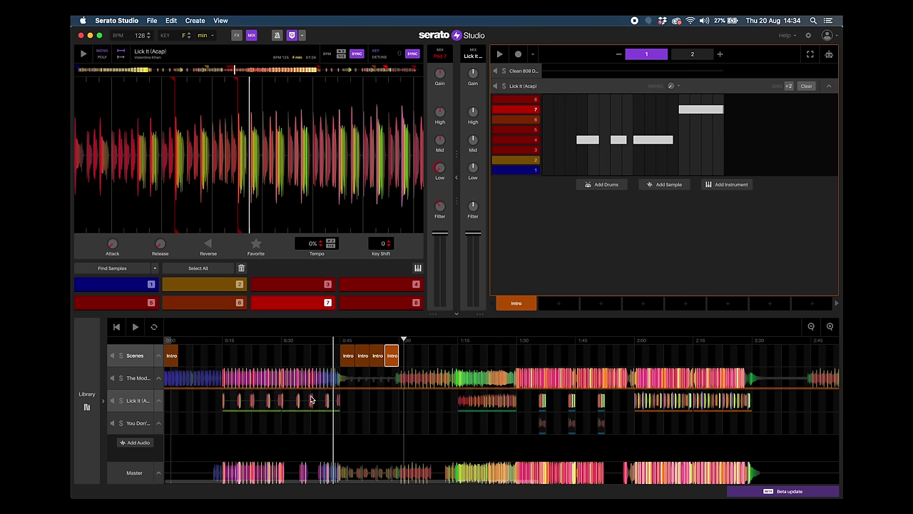
pyautogui.click(134, 402)
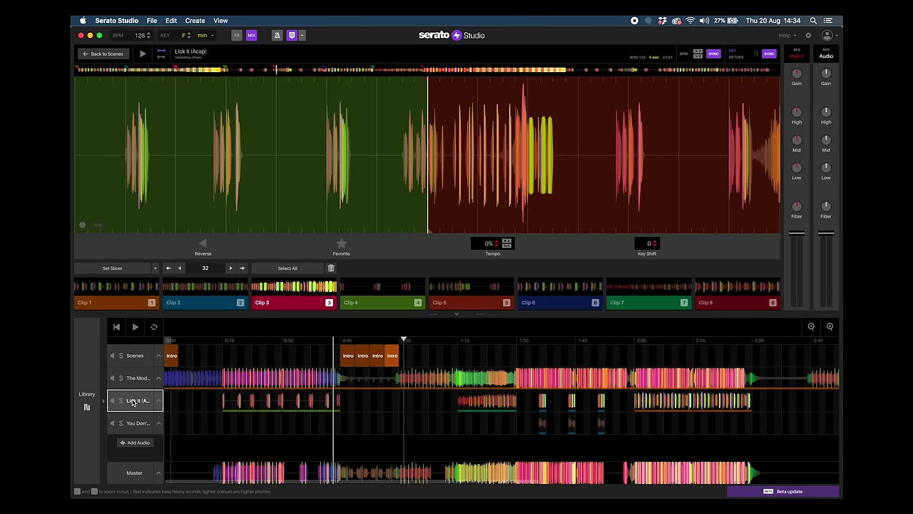
pyautogui.click(135, 361)
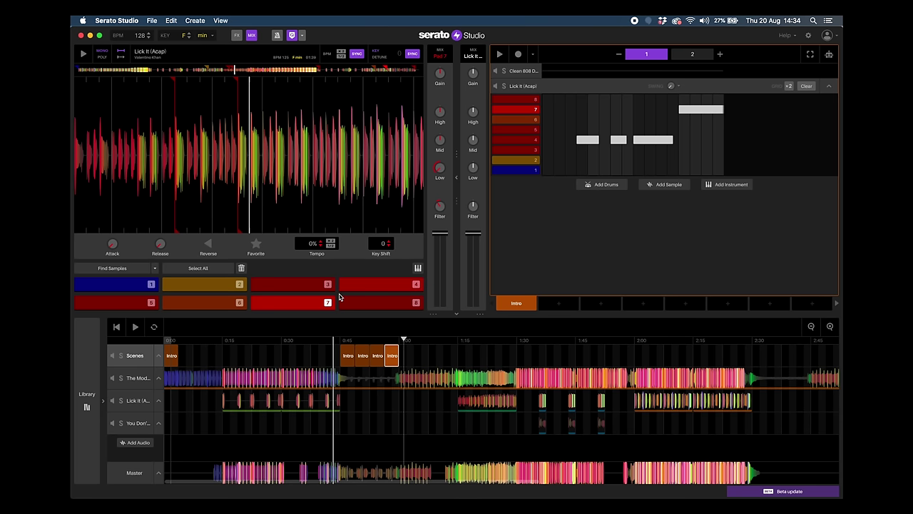
pyautogui.click(291, 286)
pyautogui.click(208, 291)
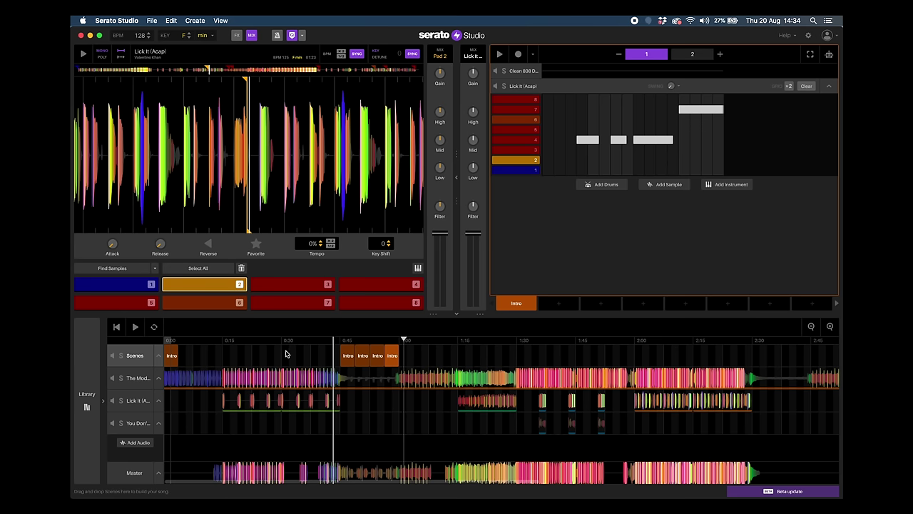
# Set the song anchor at the start of the four Intro scenes and view the master track's Export Song options without exporting.
pyautogui.click(341, 342)
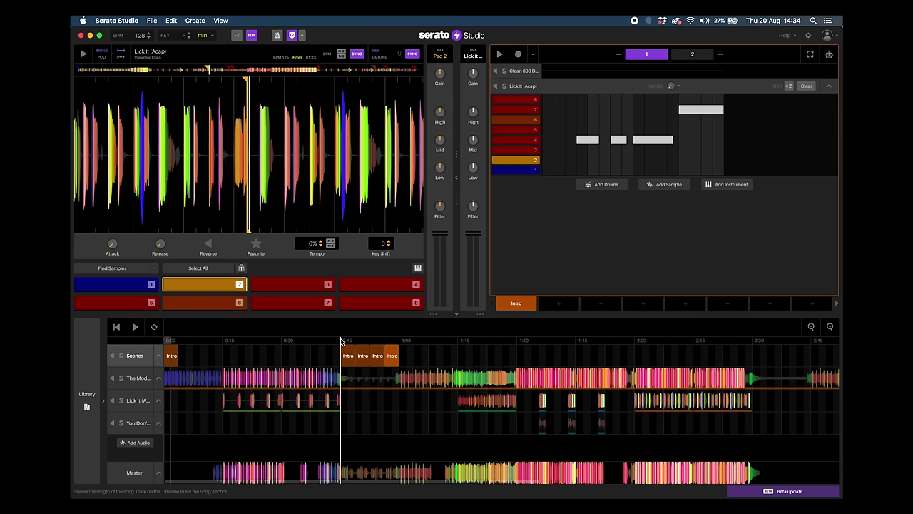
pyautogui.scroll(-3, 342, 343)
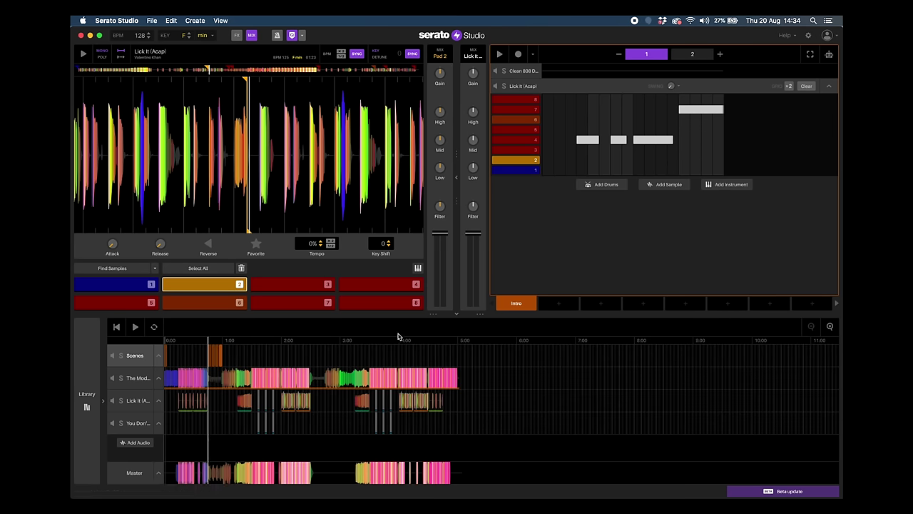
pyautogui.click(134, 474)
pyautogui.click(819, 54)
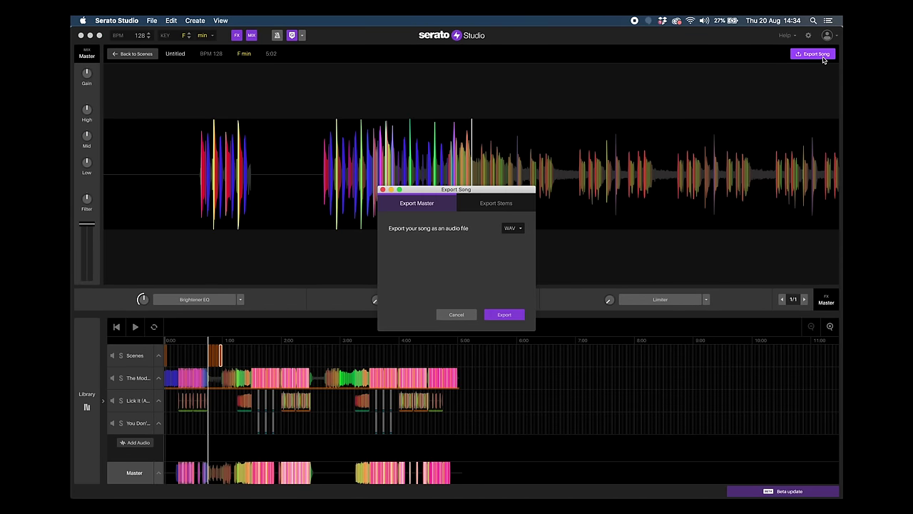
pyautogui.click(457, 314)
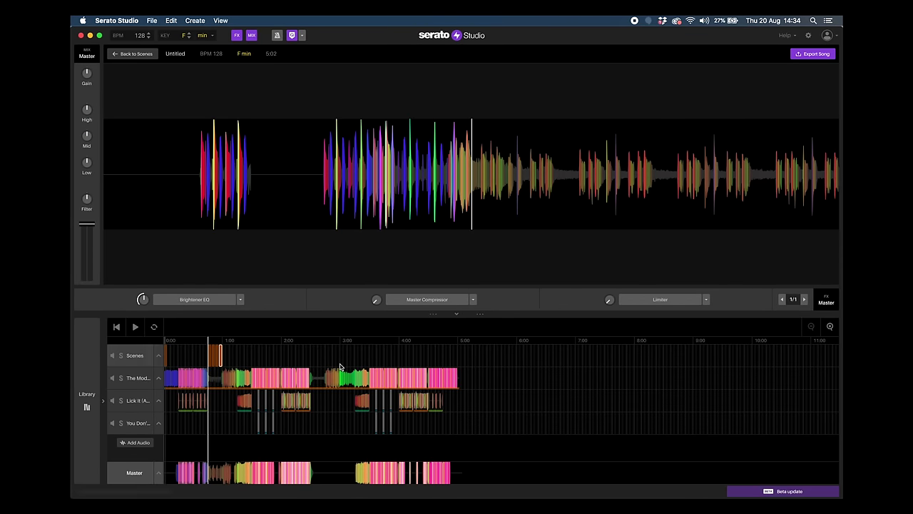
pyautogui.click(239, 386)
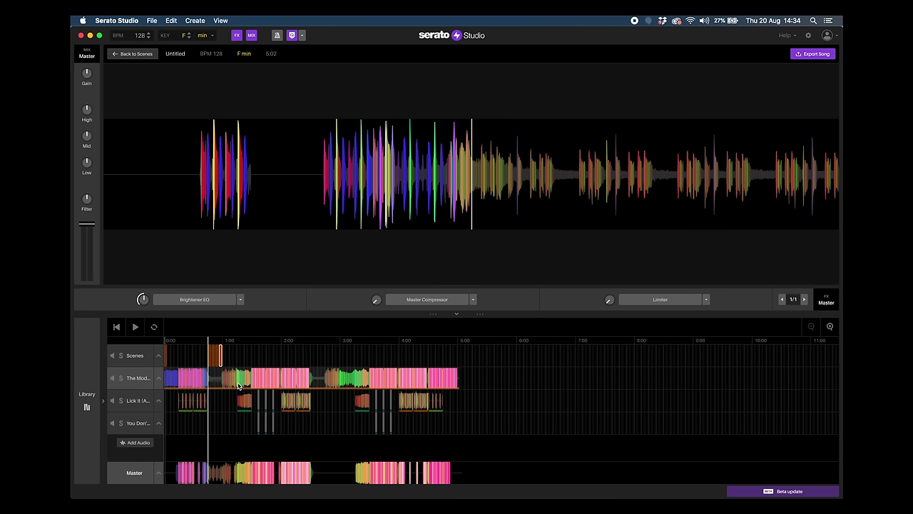